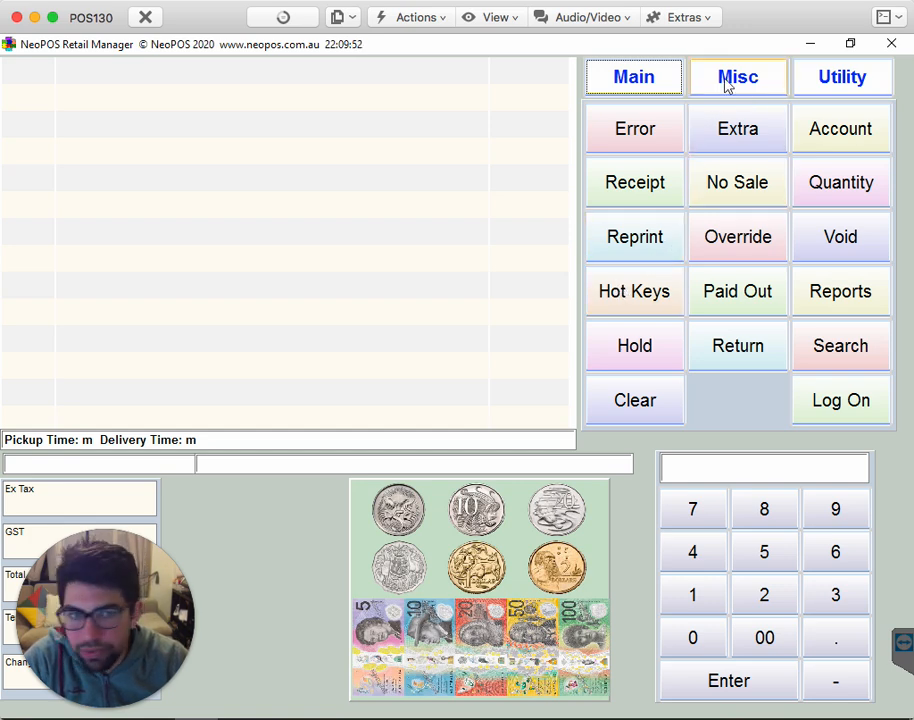
- Open the hot keys and add Tartare Sauce, Tartare (Homemade), Soy Sauce and Gravy (Sml) to the sale
click(640, 310)
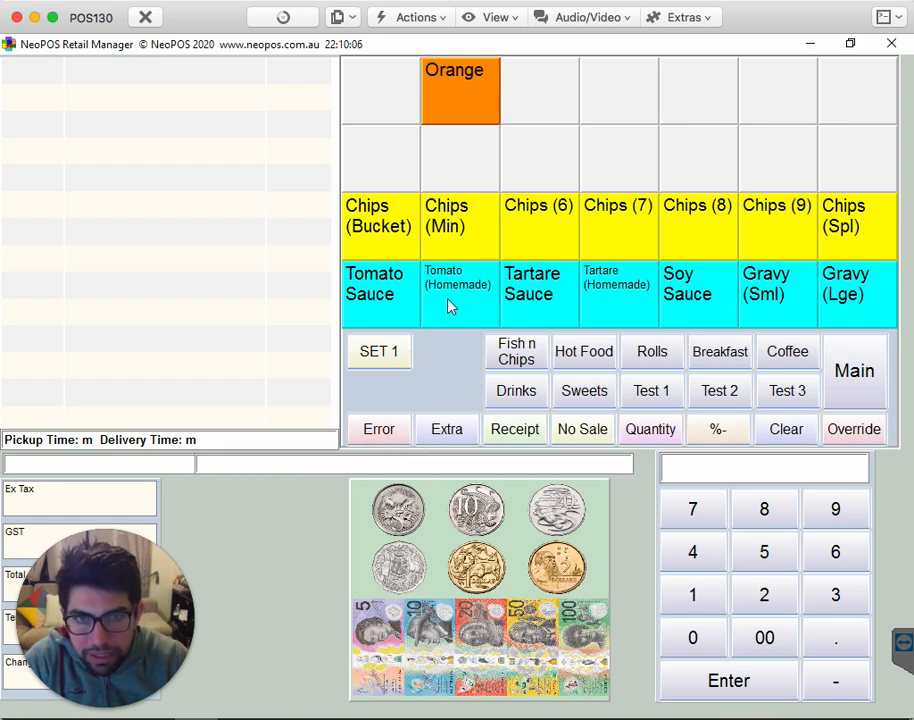
click(547, 295)
click(639, 298)
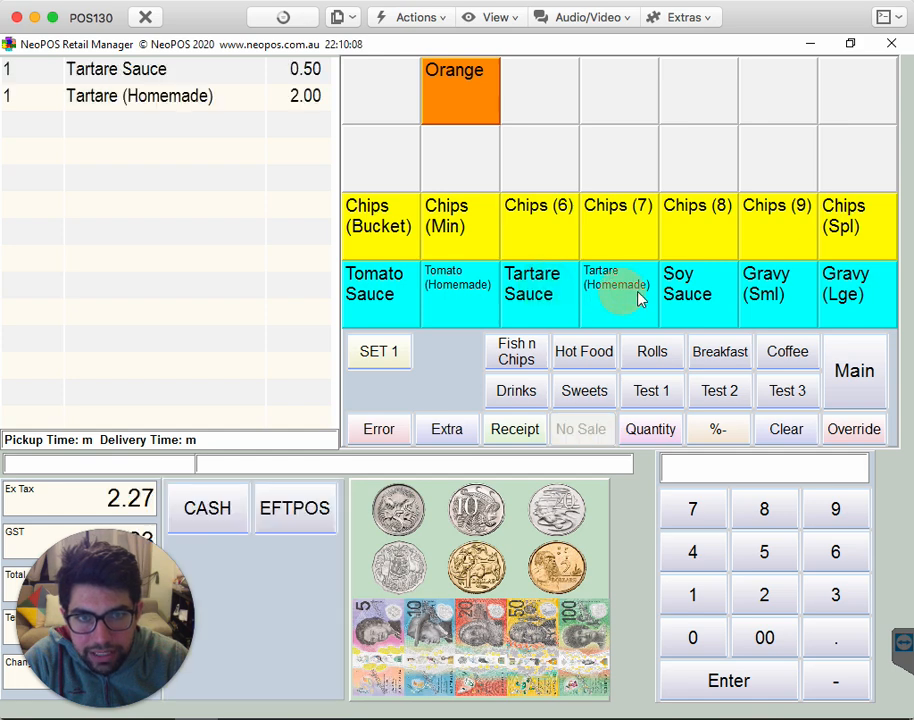
click(700, 294)
click(768, 290)
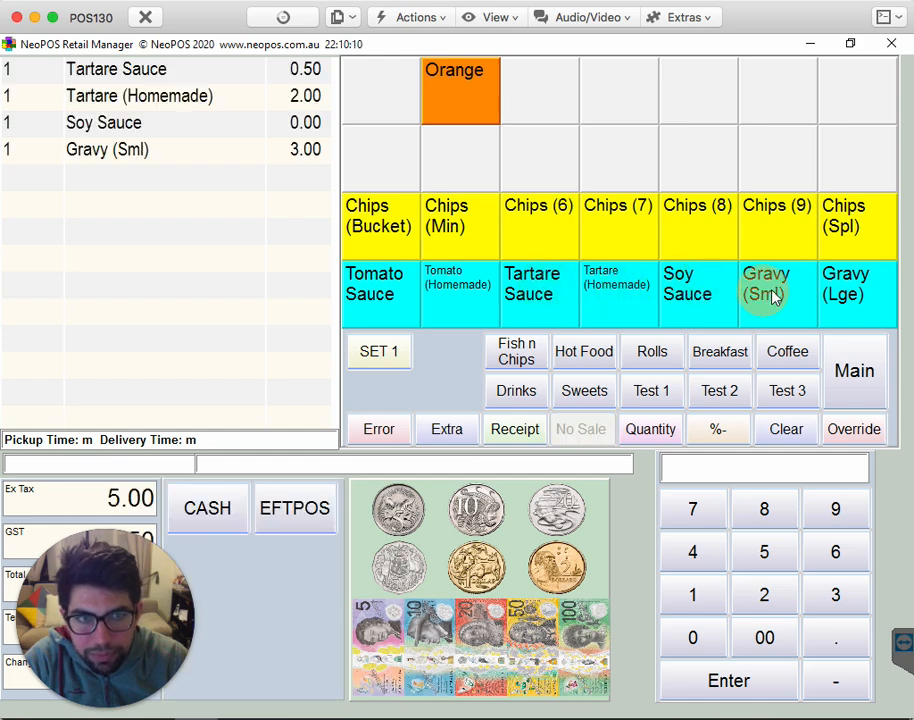
- Add Chips (9) with the Salt option to the sale
click(790, 228)
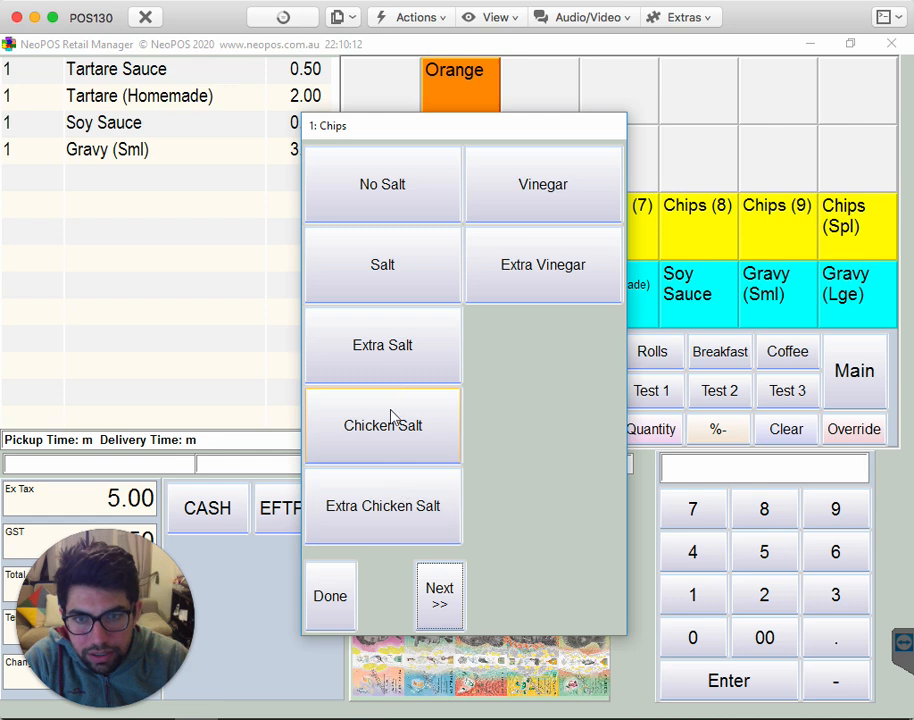
click(402, 282)
click(333, 590)
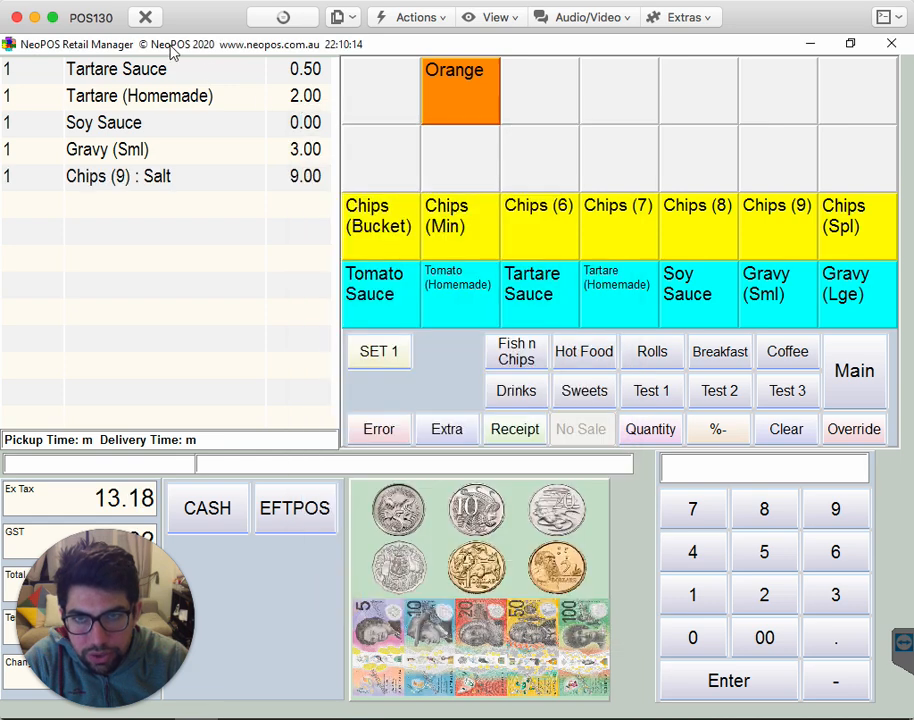
- Remove the salted Chips (9) and the Tartare (Homemade) from the sale, and clear the remaining items
click(386, 434)
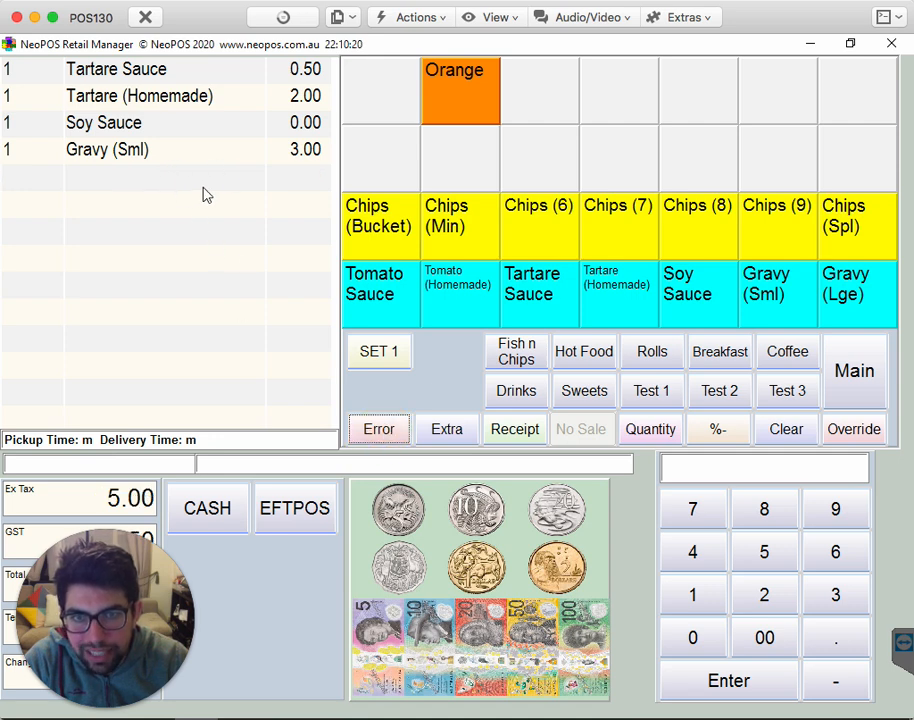
click(148, 100)
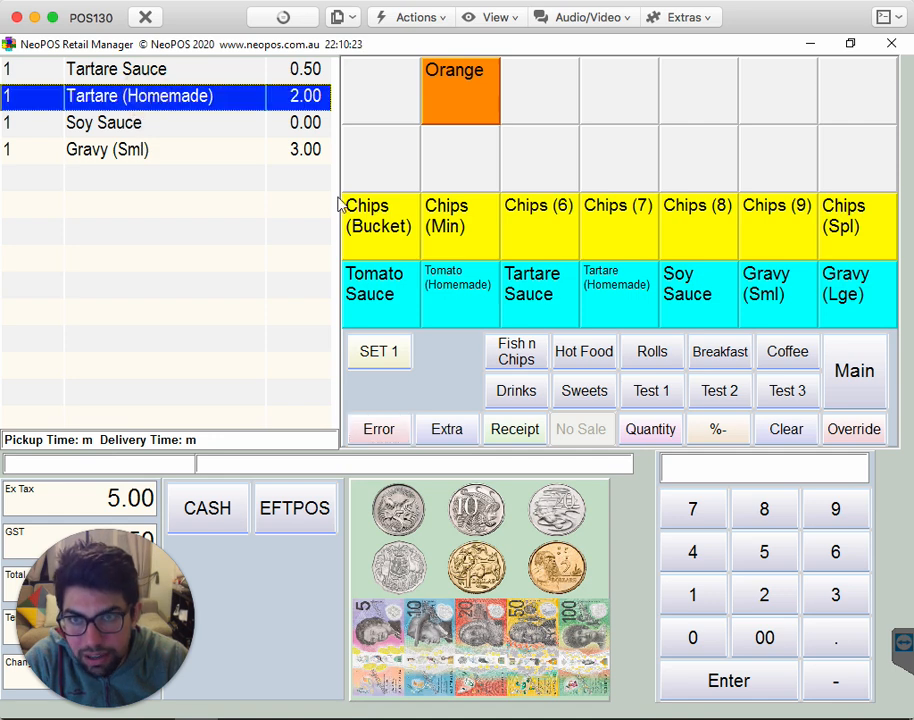
click(388, 433)
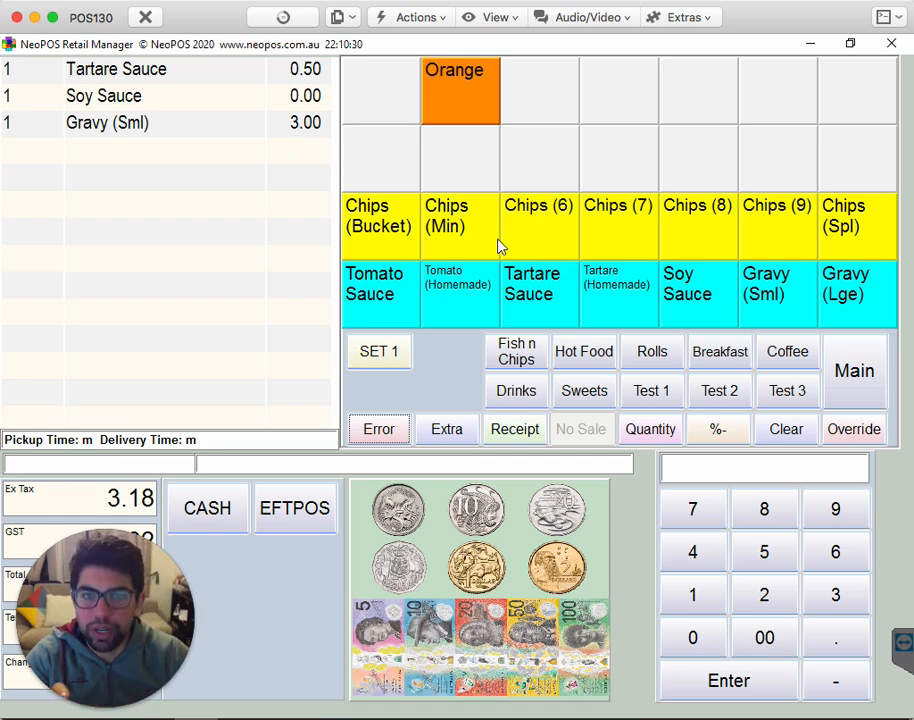
click(786, 430)
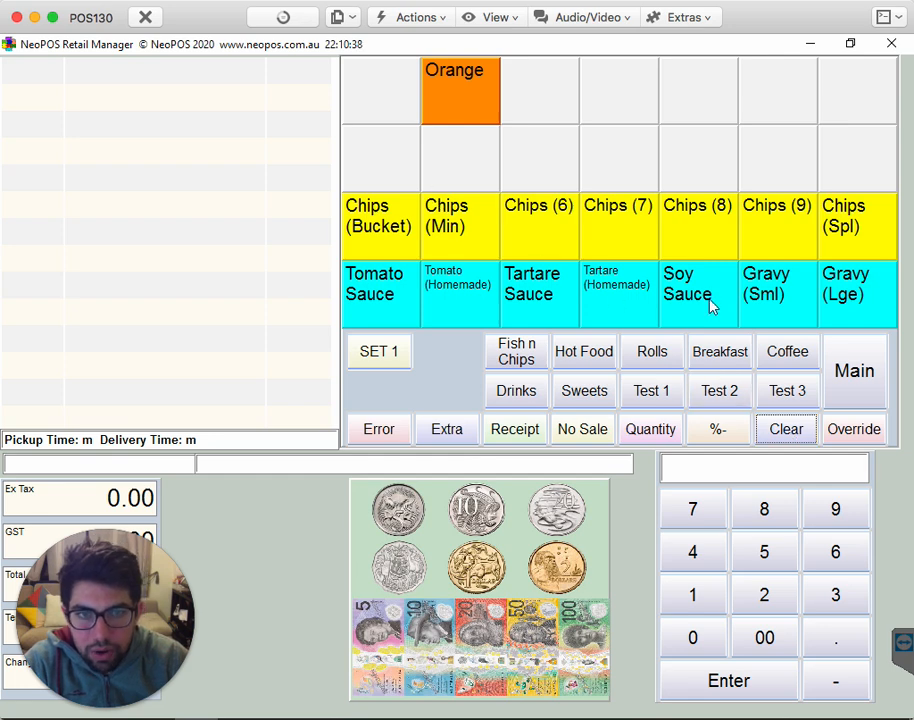
- Add Chicken Nuggets, a Chicko Roll and a Corn Jack from the Hot Food items to the sale
click(584, 352)
click(540, 100)
click(610, 88)
click(664, 95)
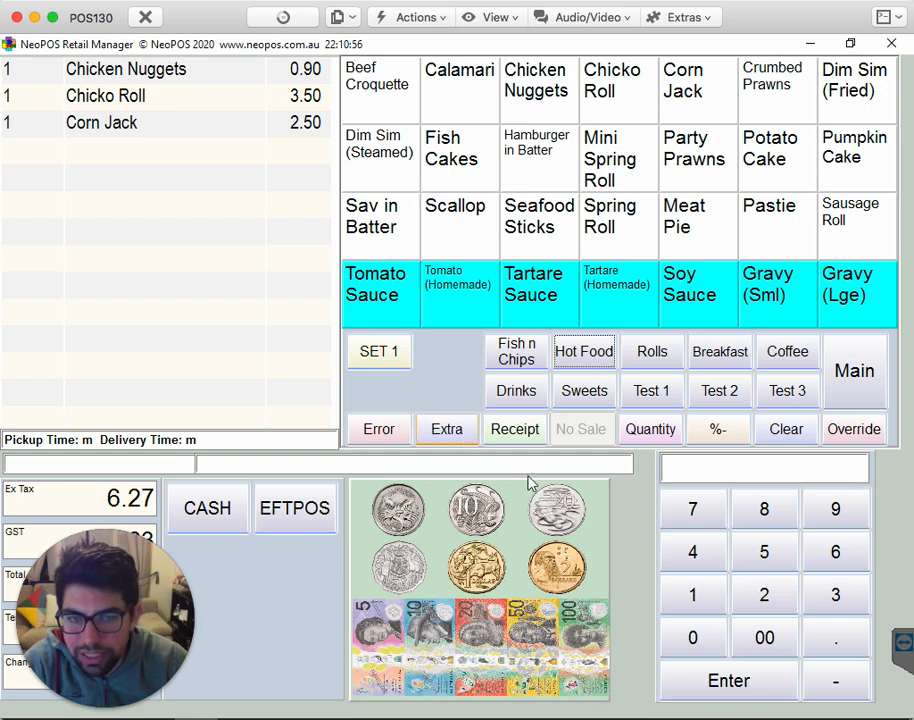
- Add a taxable extra item named "Spl Roll" priced at 4.50 to the sale
click(696, 555)
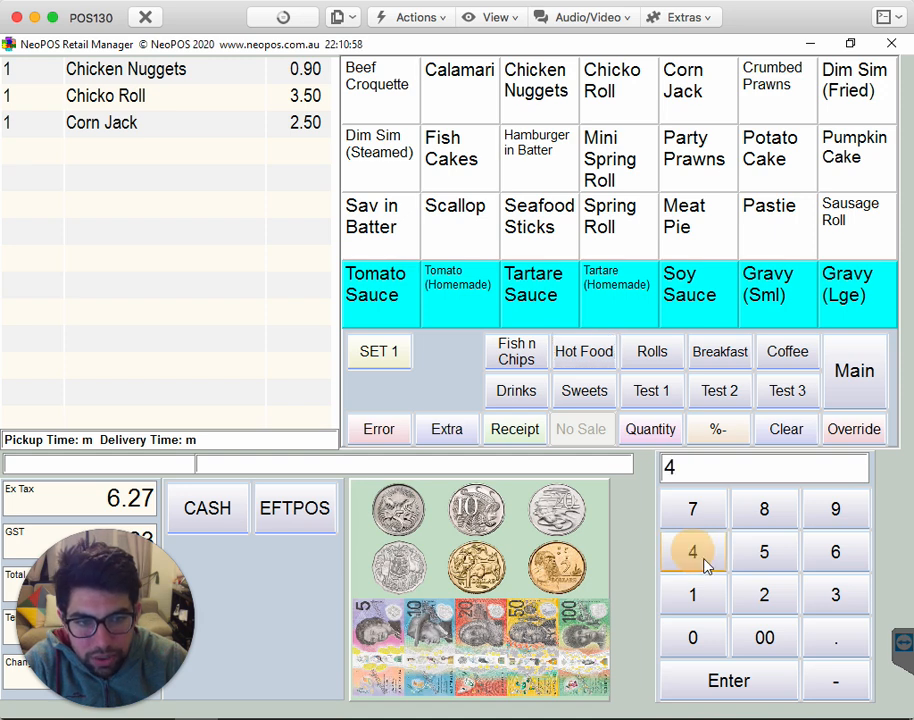
click(830, 638)
click(766, 556)
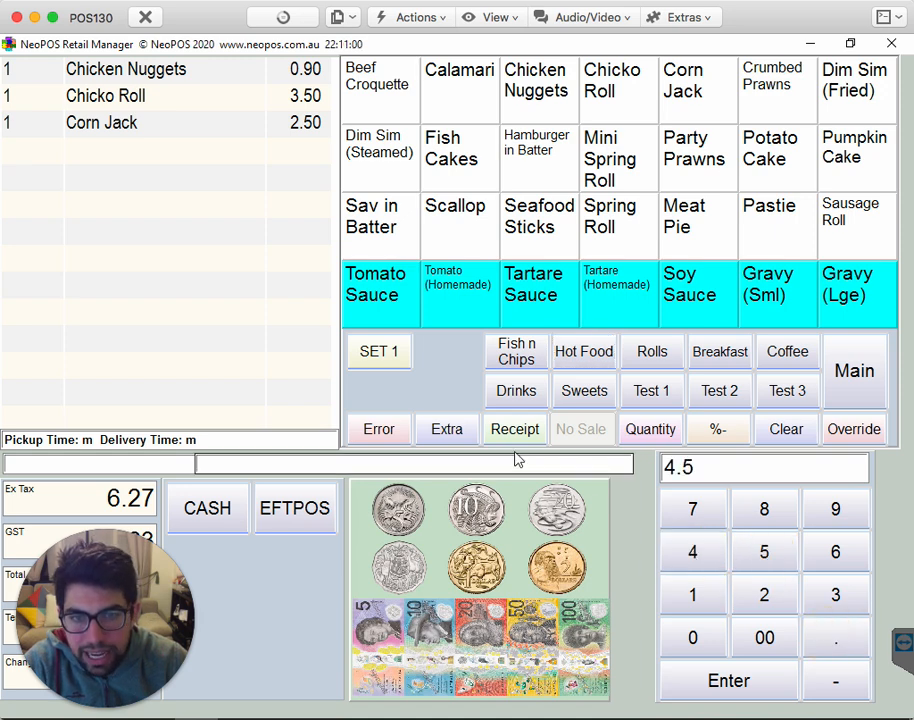
click(451, 432)
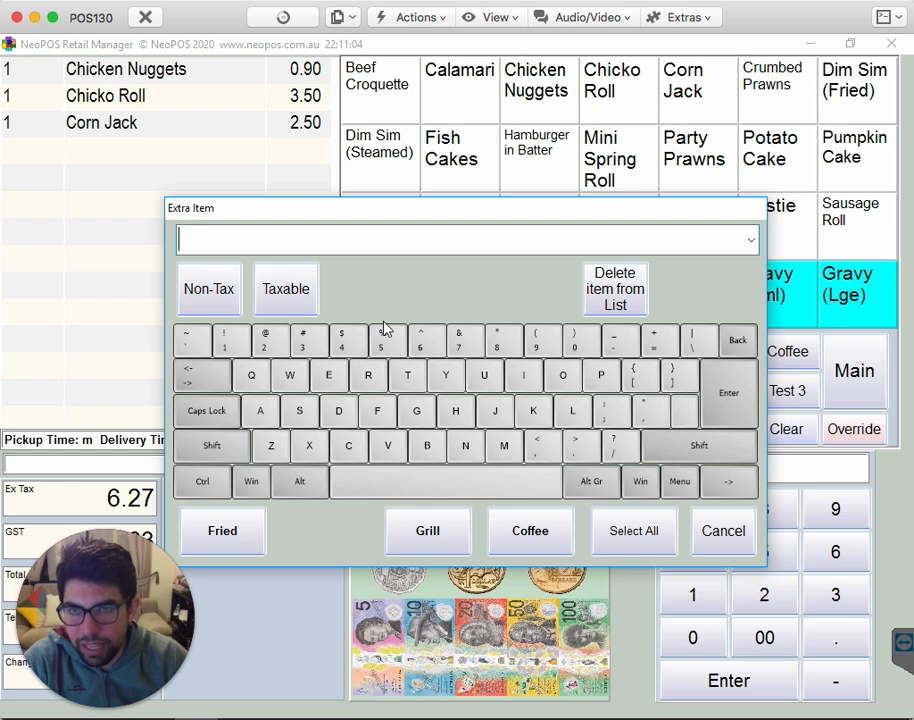
text(Spl Roll)
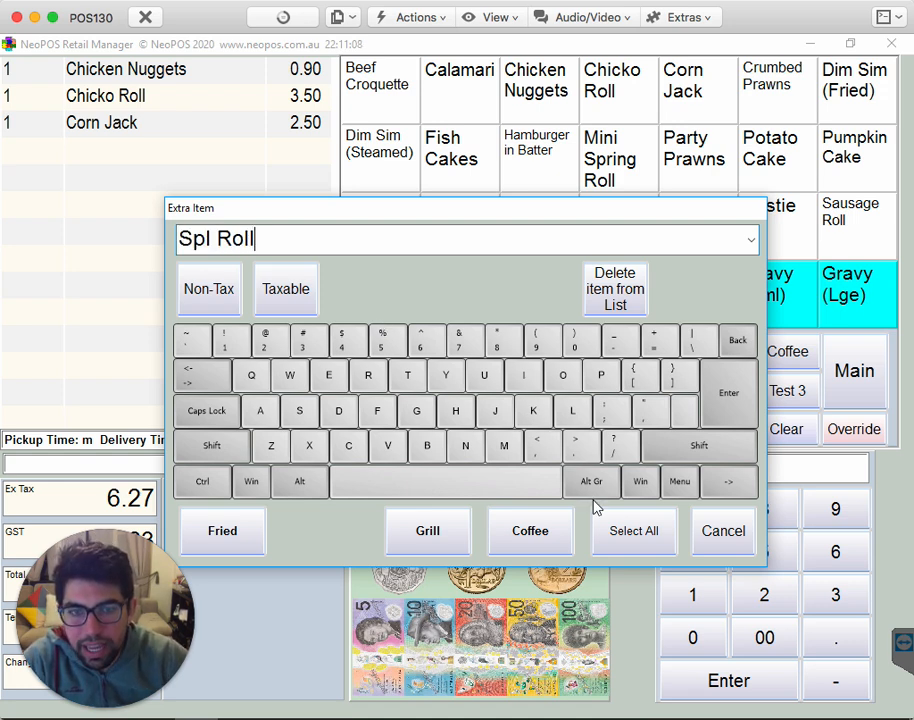
click(286, 289)
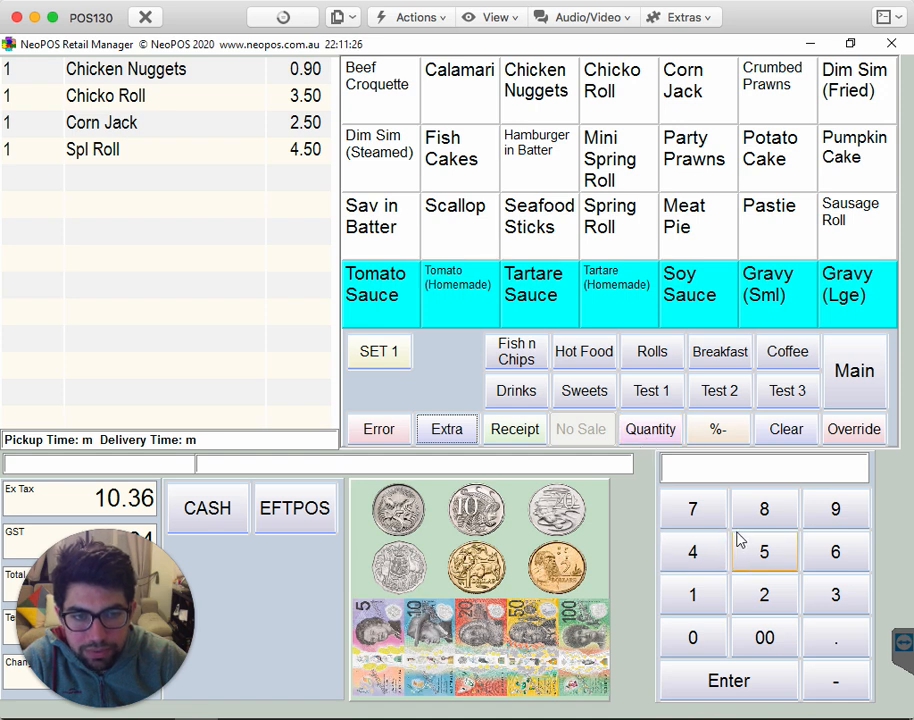
- Set the quantity of the Spl Roll to 5 and of the Chicko Roll to 8
click(763, 547)
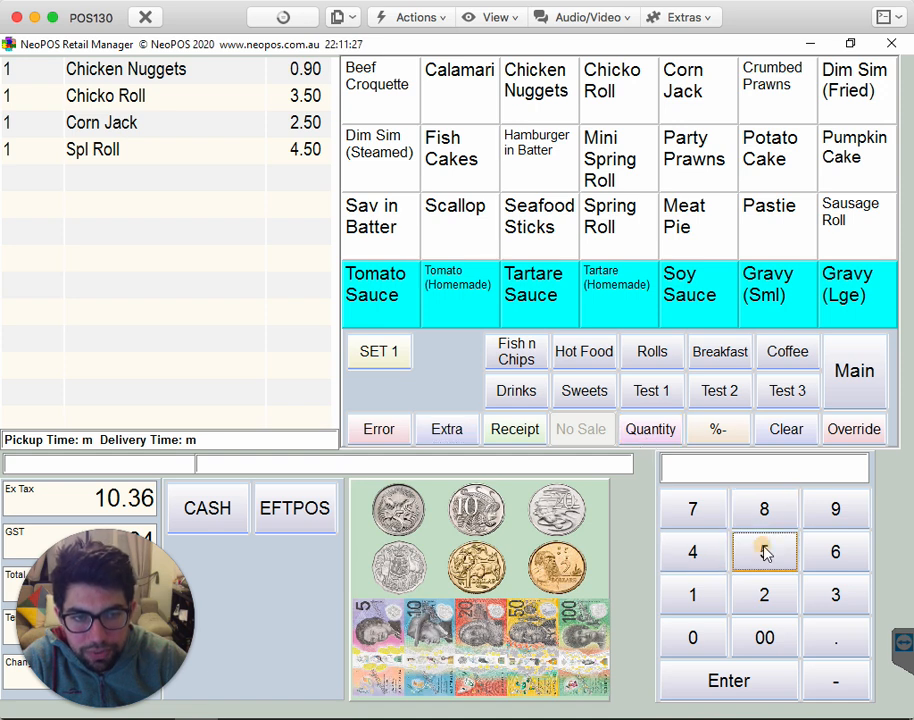
click(650, 431)
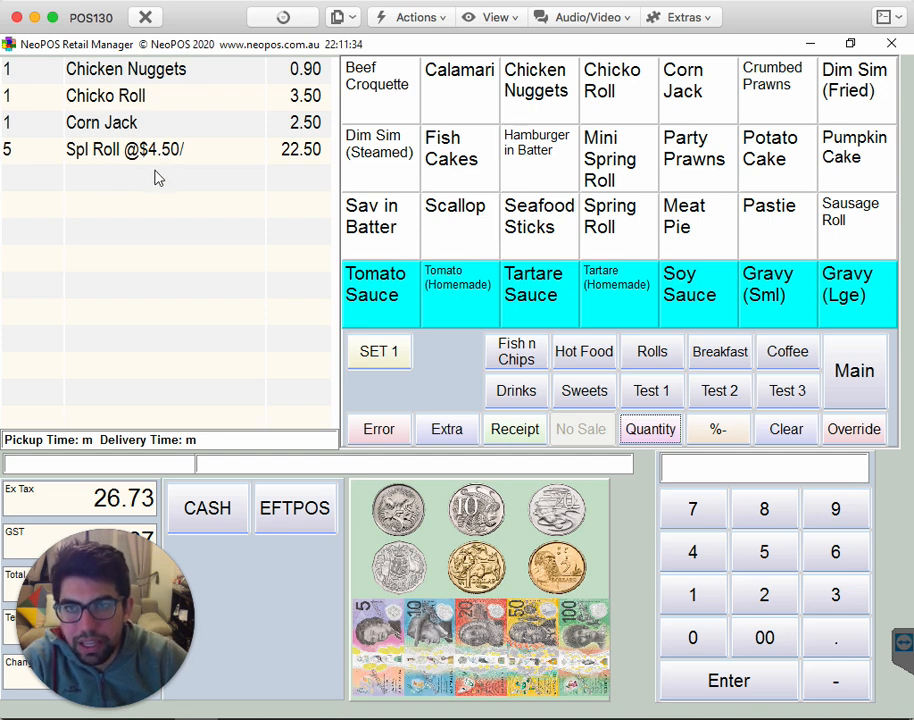
click(80, 95)
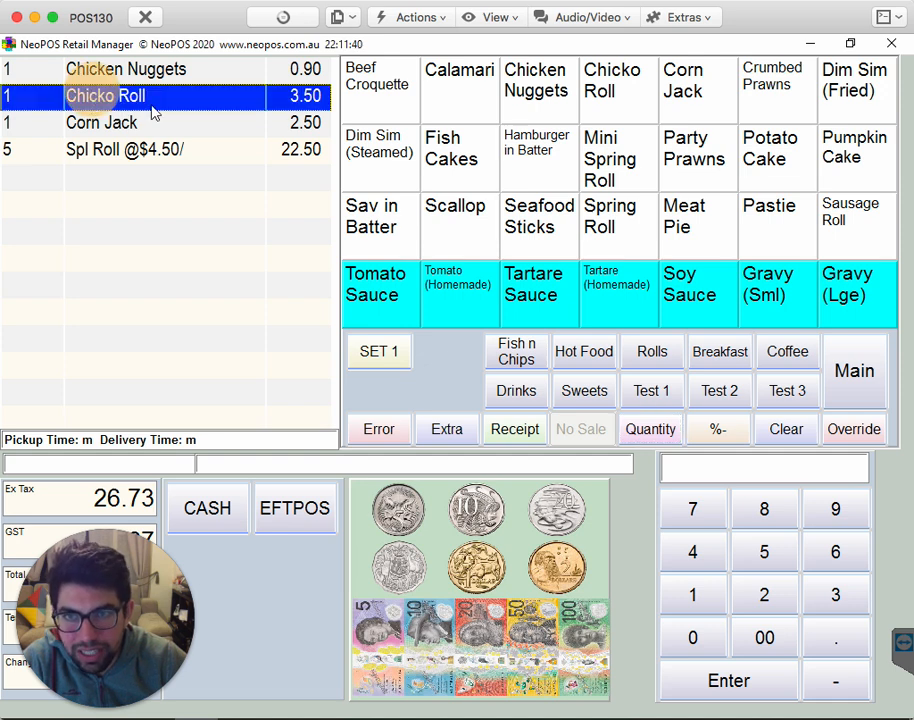
click(766, 512)
click(655, 432)
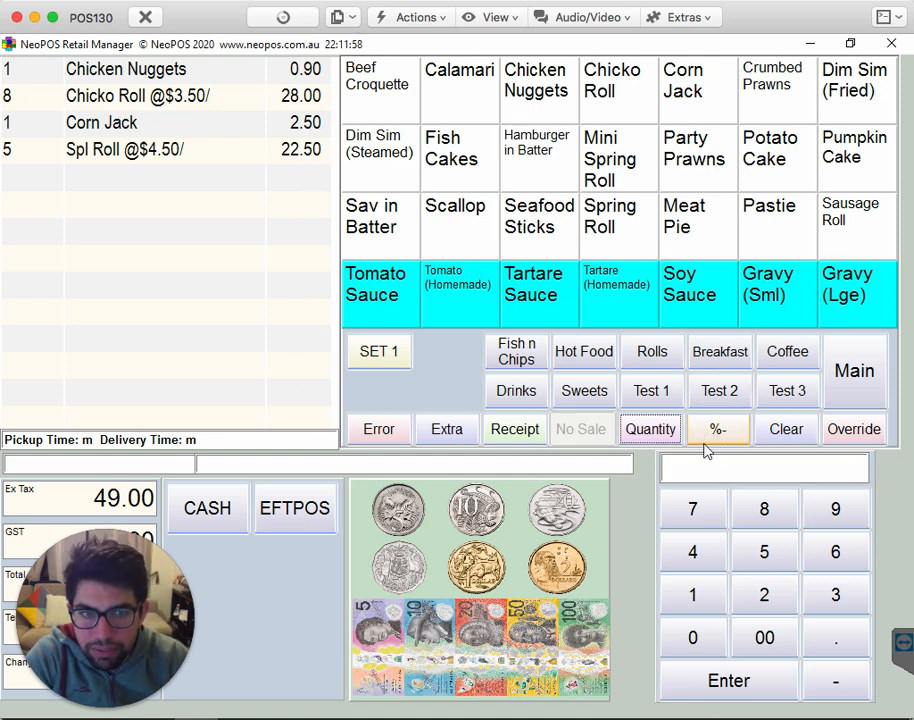
- Apply a 10% discount to the sale and tender a $50 note as payment
click(697, 598)
click(697, 637)
click(716, 430)
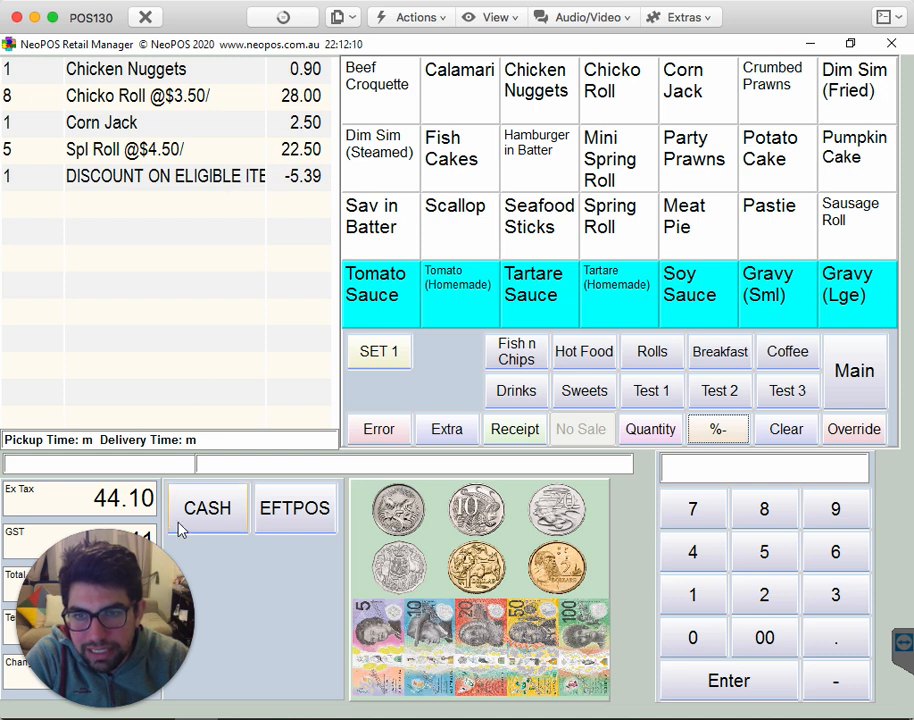
drag(157, 589, 866, 590)
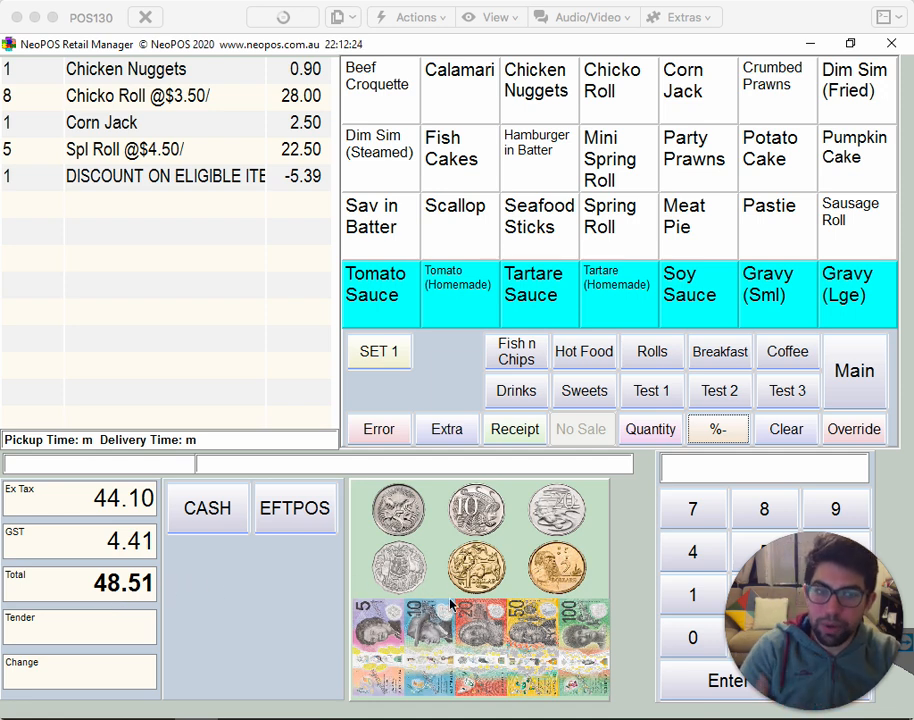
click(538, 639)
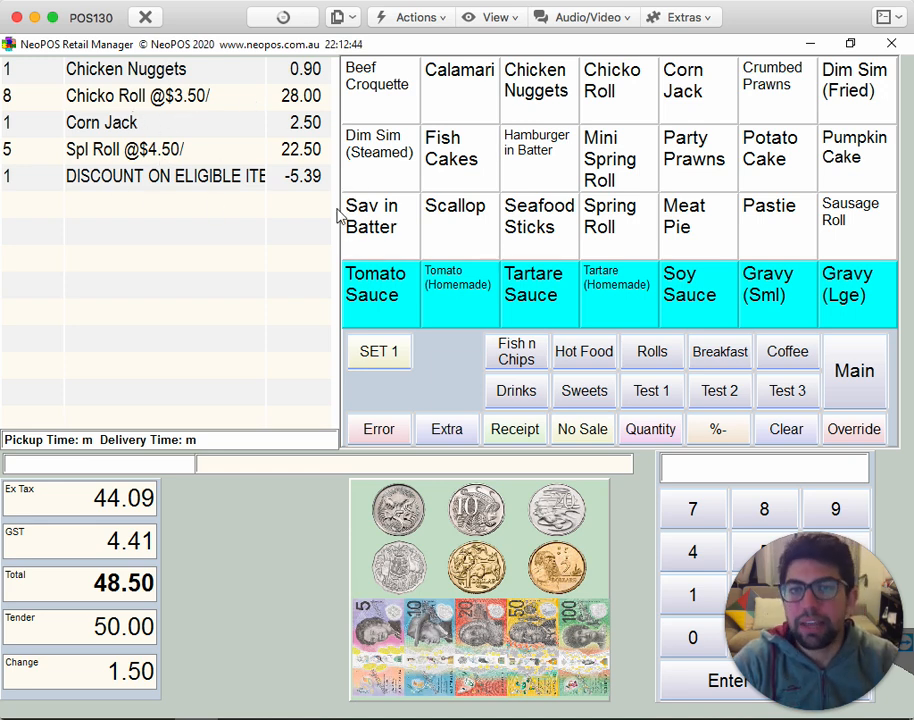
- Start a new sale with a Beef Croquette and clear it
click(378, 92)
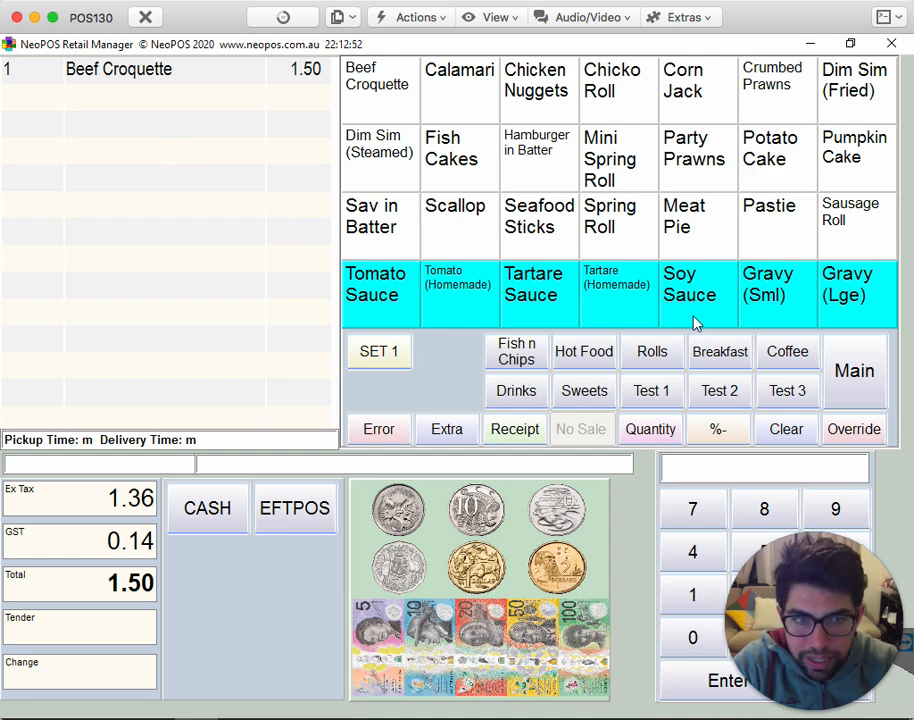
click(786, 443)
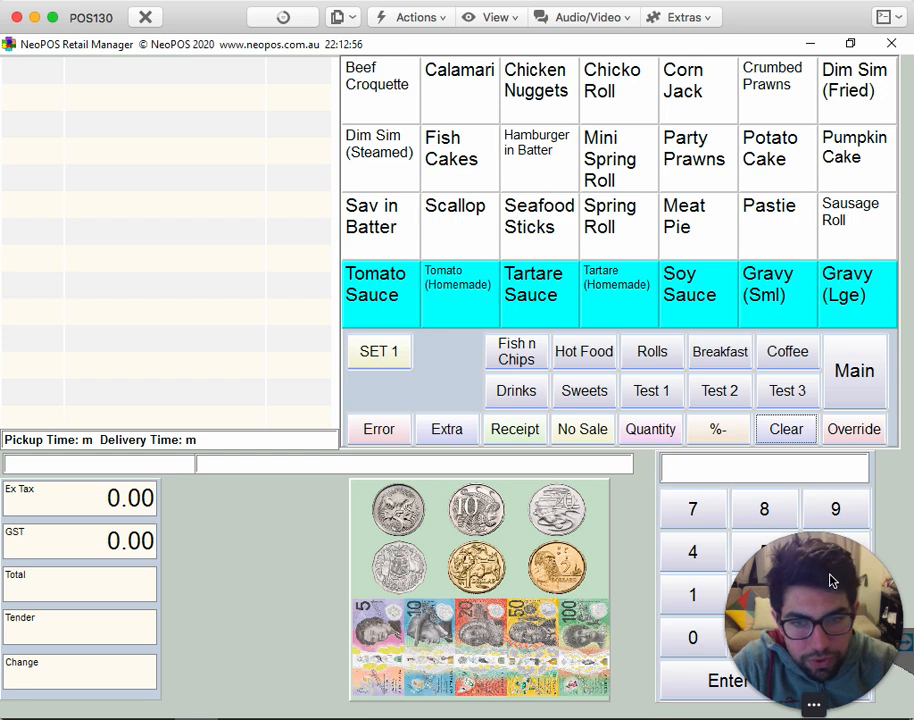
drag(828, 580, 126, 590)
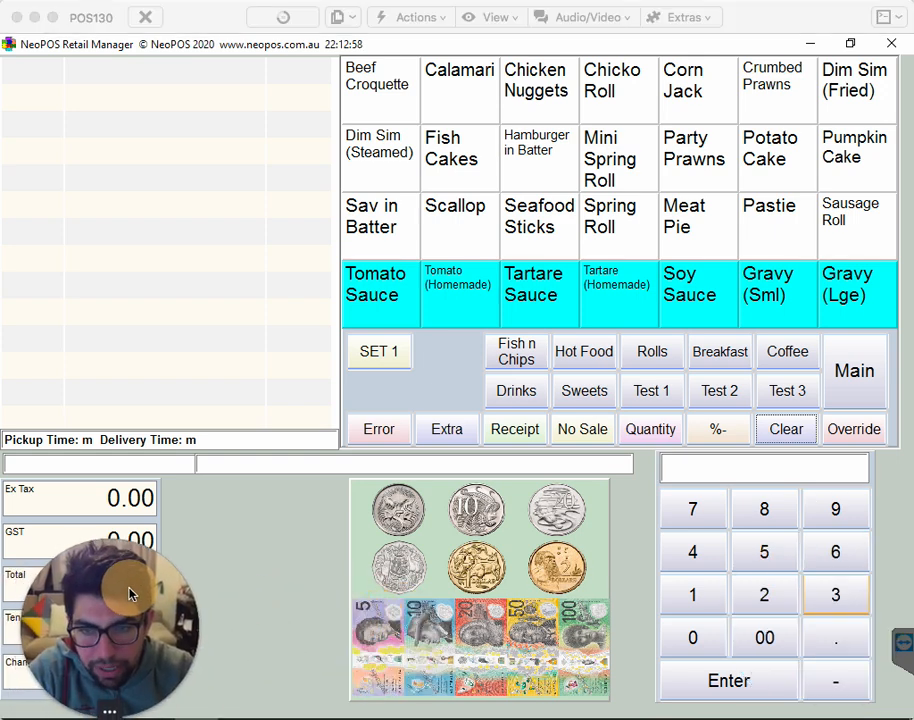
- Add a Meat Pie, a Pastie and a Potato Cake to a new sale
click(792, 220)
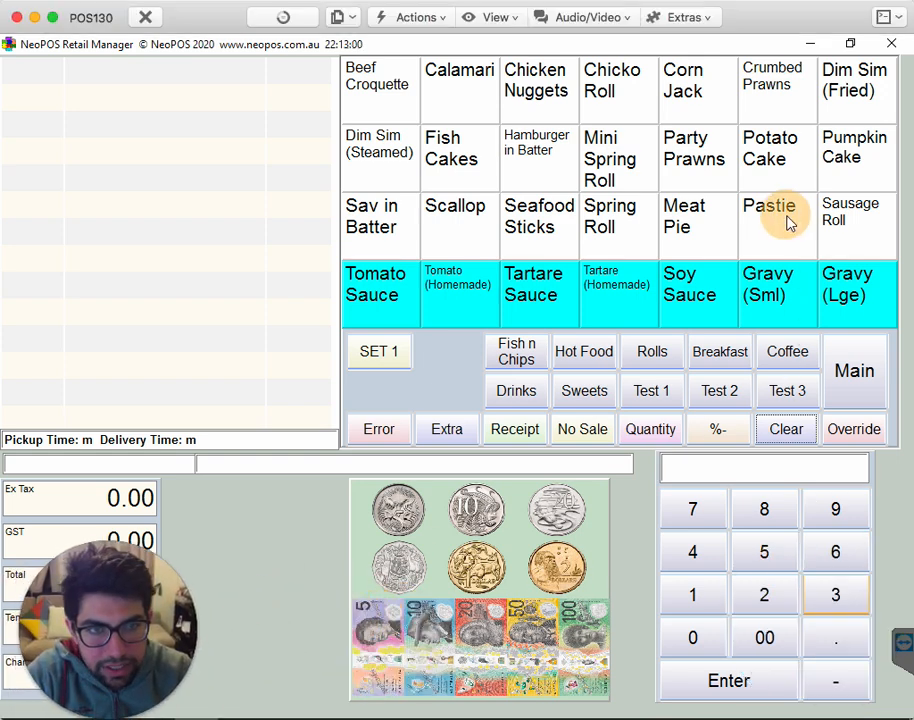
click(712, 236)
click(792, 224)
click(792, 159)
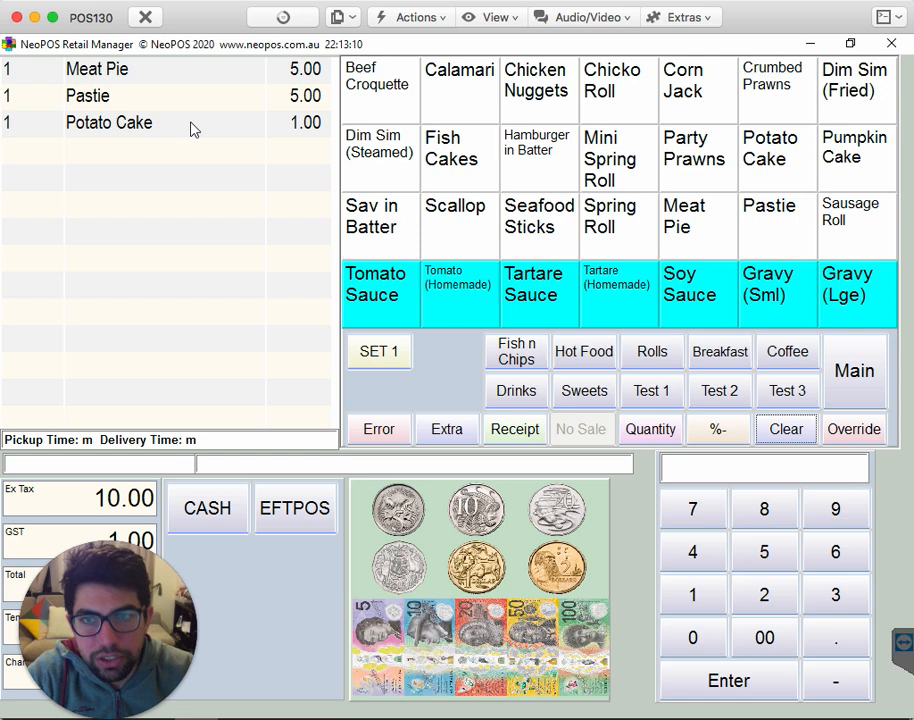
- Override the Potato Cake's price to 0.50
click(714, 645)
click(853, 638)
click(757, 556)
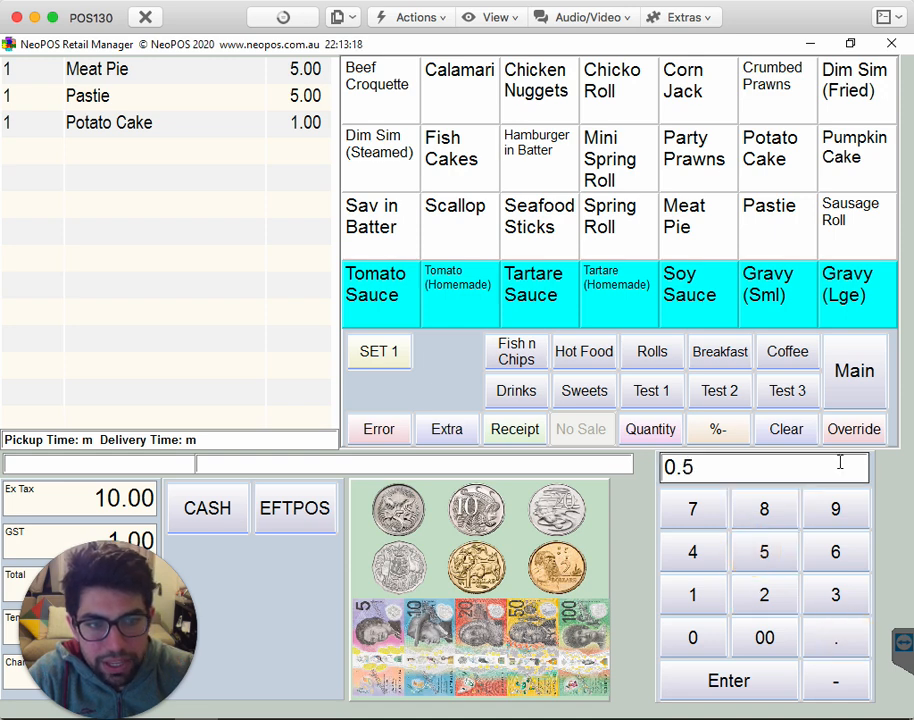
click(850, 429)
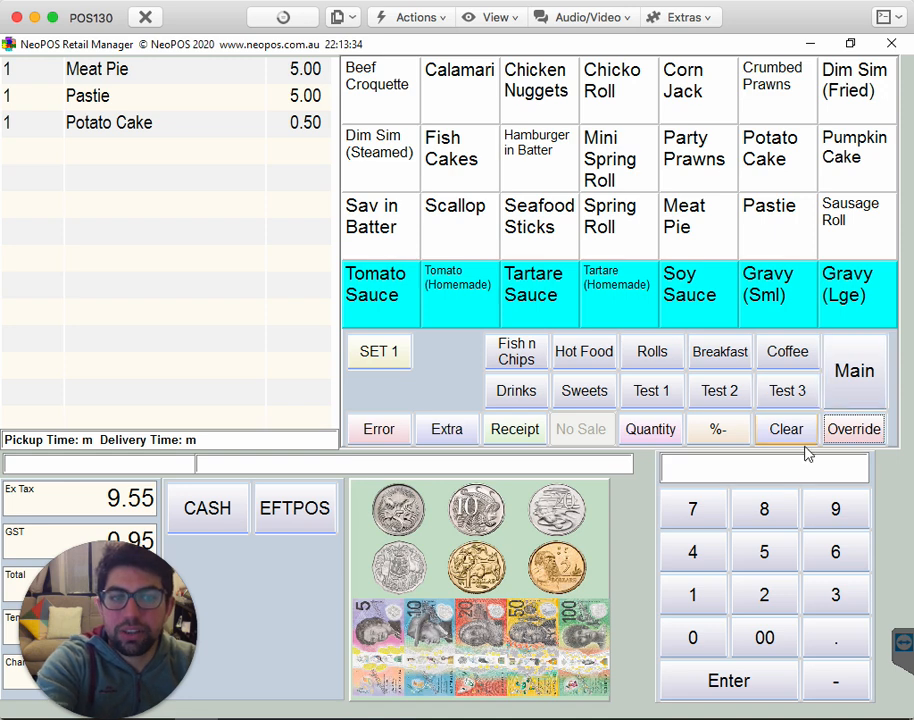
- Switch to the main screen and back to the hot keys, and tender a $20 note for the sale
click(845, 391)
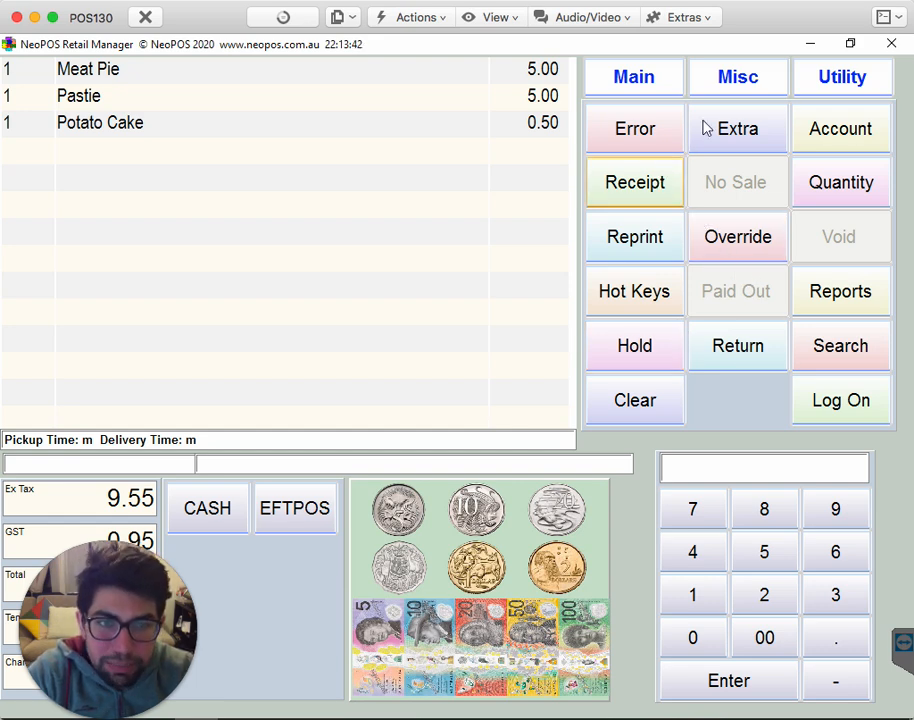
click(657, 311)
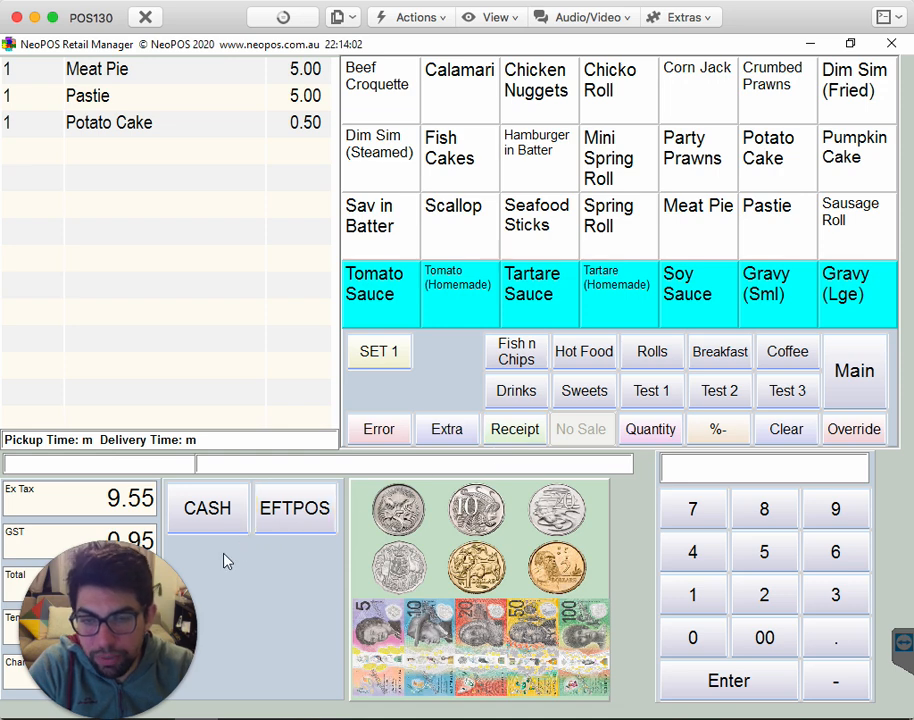
drag(104, 639, 468, 613)
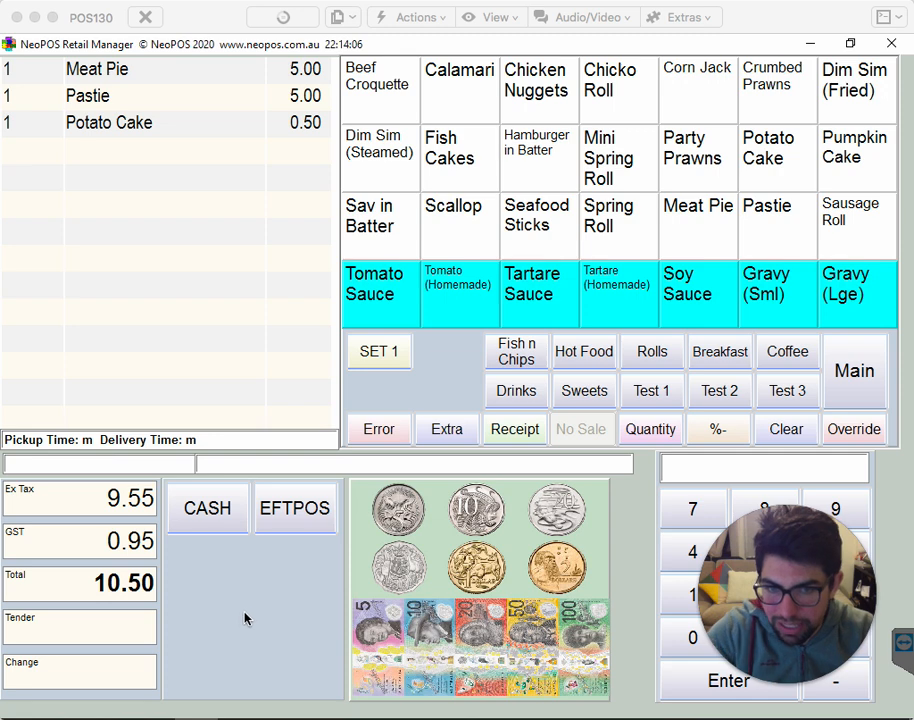
click(476, 634)
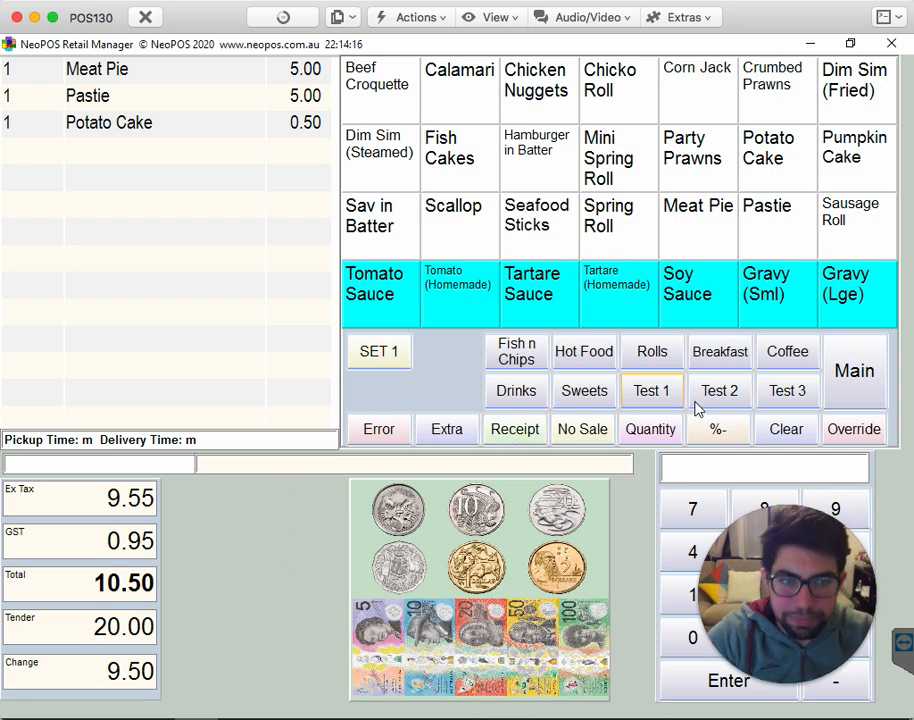
- Open the receipt reprint list from the main screen, select the 48.50 sale and close the list without printing
click(849, 372)
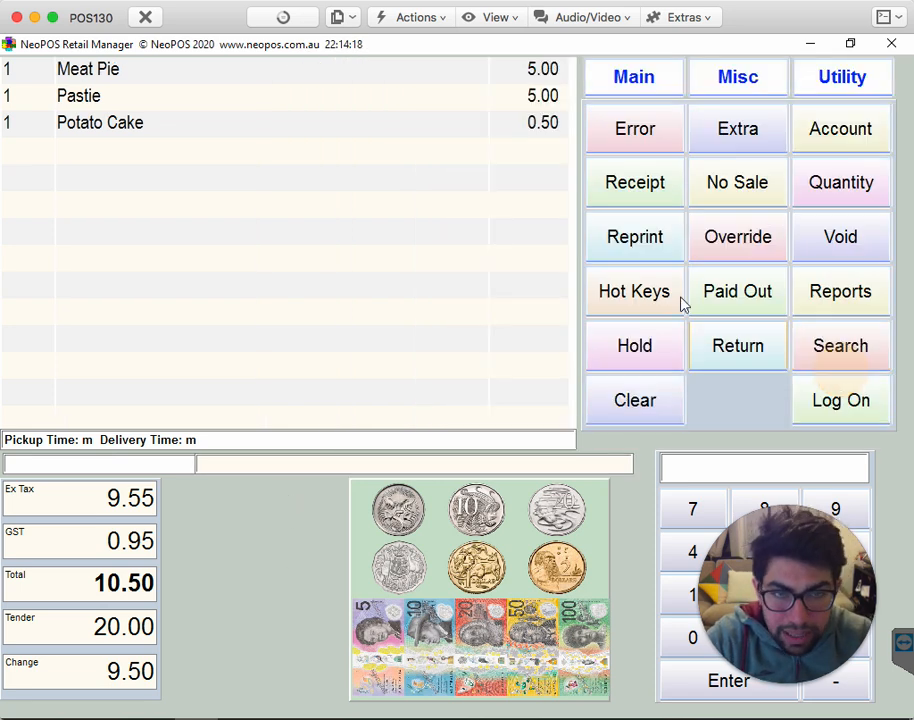
click(656, 252)
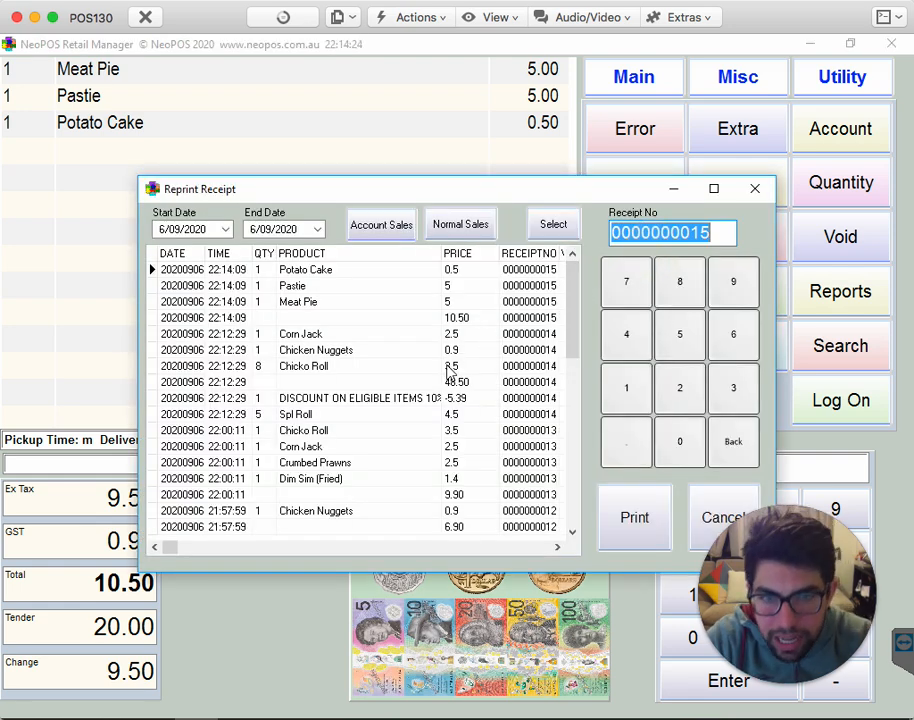
click(401, 386)
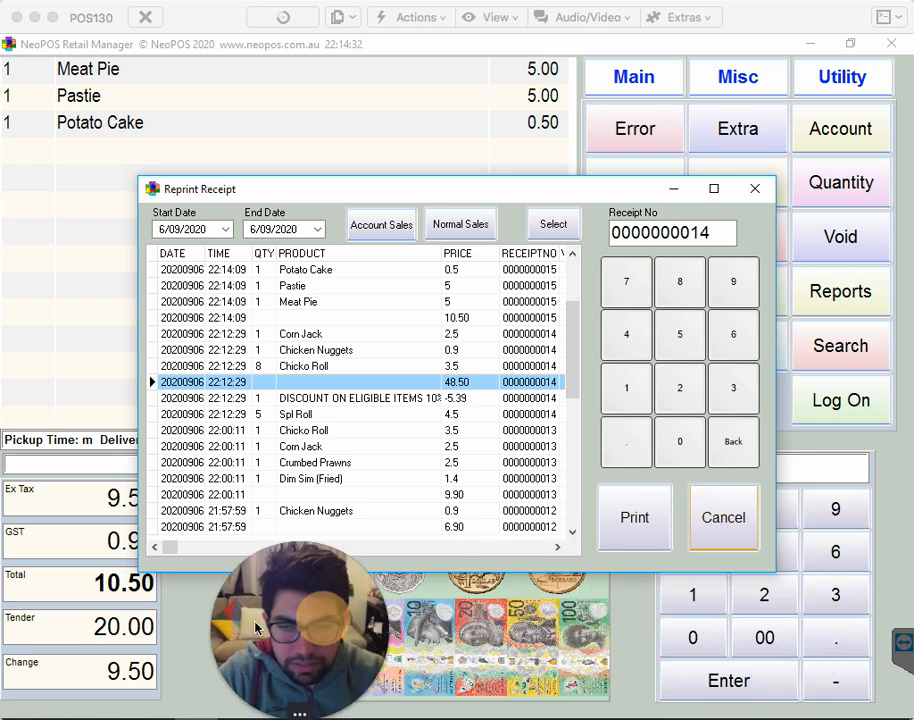
click(745, 522)
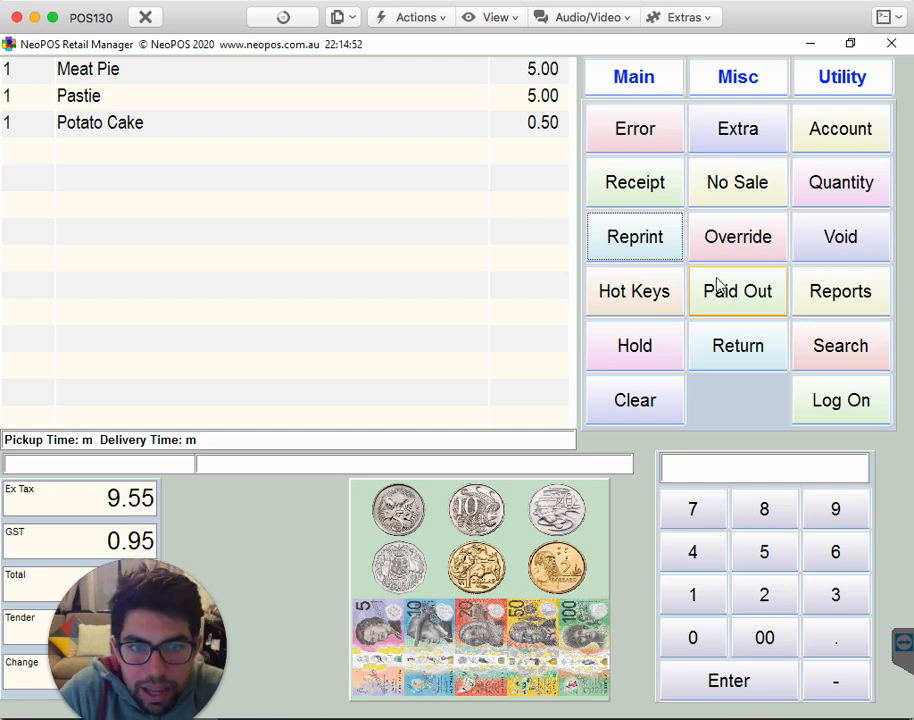
- Void the 10.50 sale containing the Meat Pie, Pastie and Potato Cake
click(830, 250)
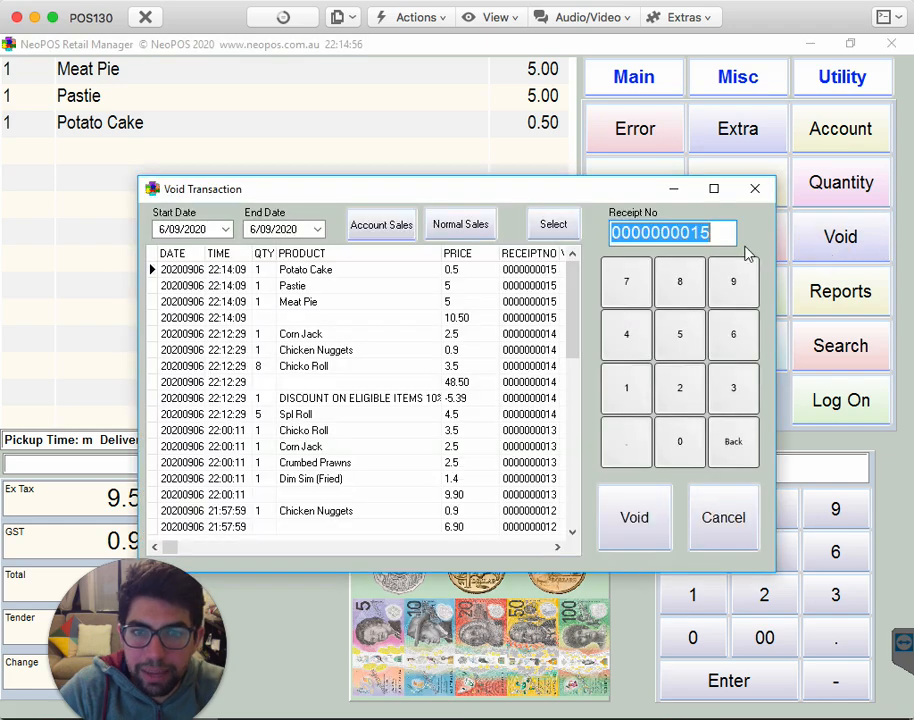
click(341, 318)
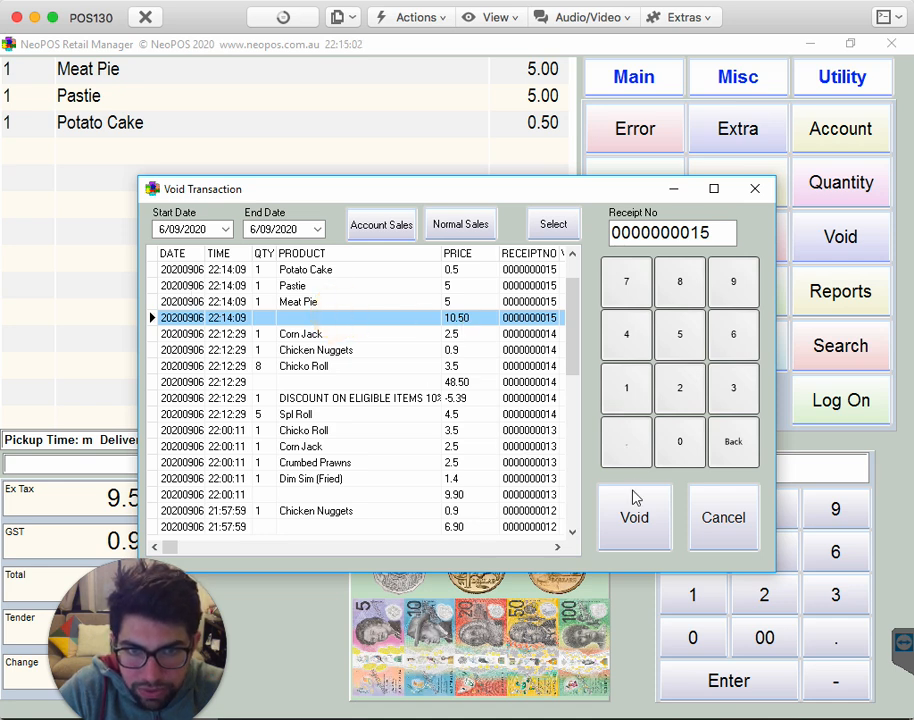
click(638, 522)
click(439, 421)
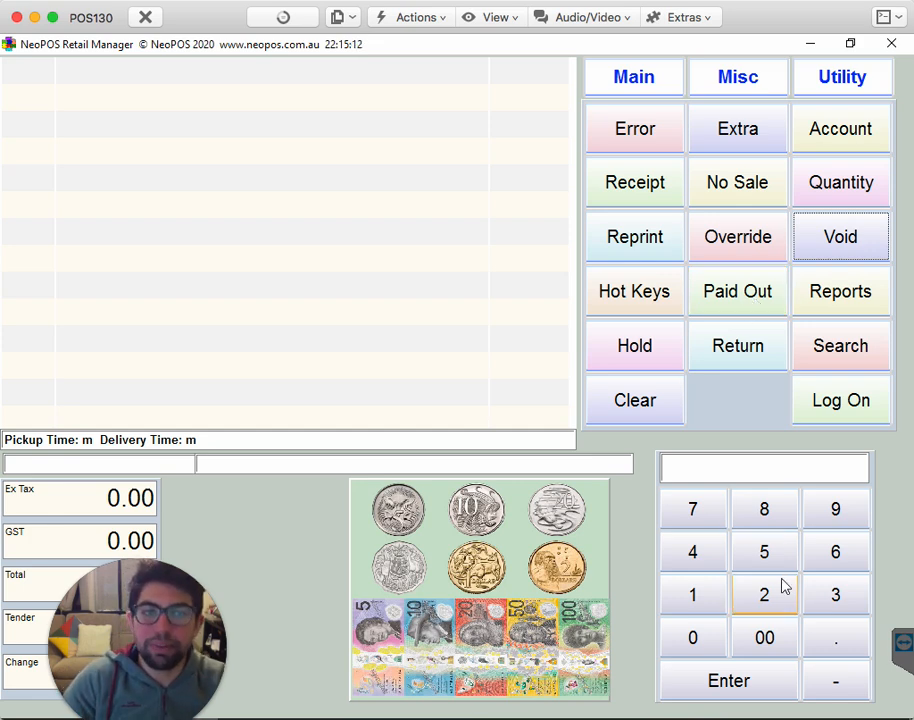
- Enter a taxable paid out of 20.00 without a description
click(752, 600)
click(704, 647)
click(745, 297)
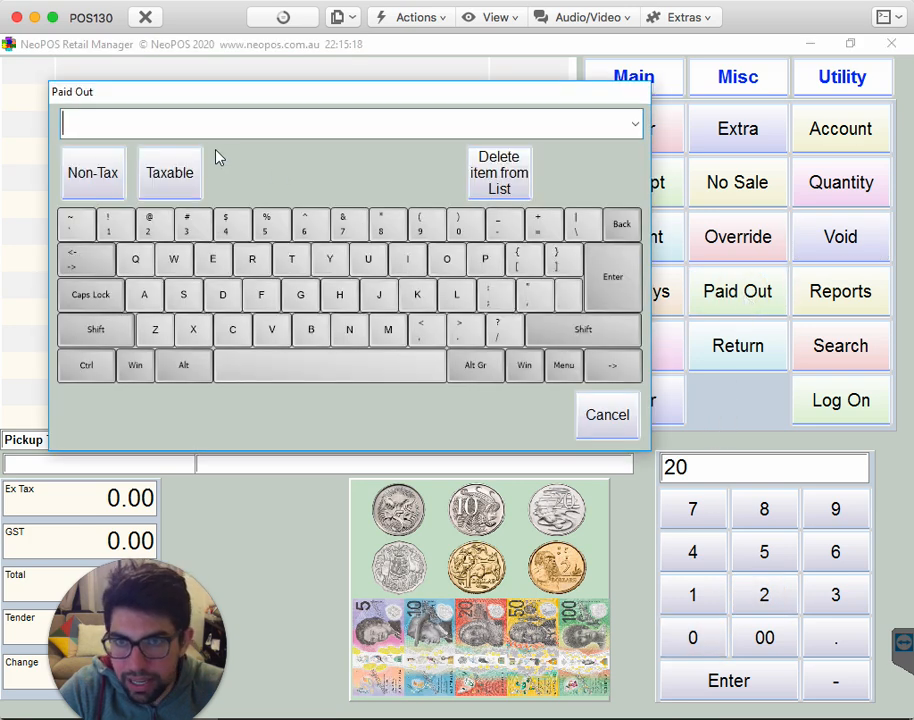
click(157, 180)
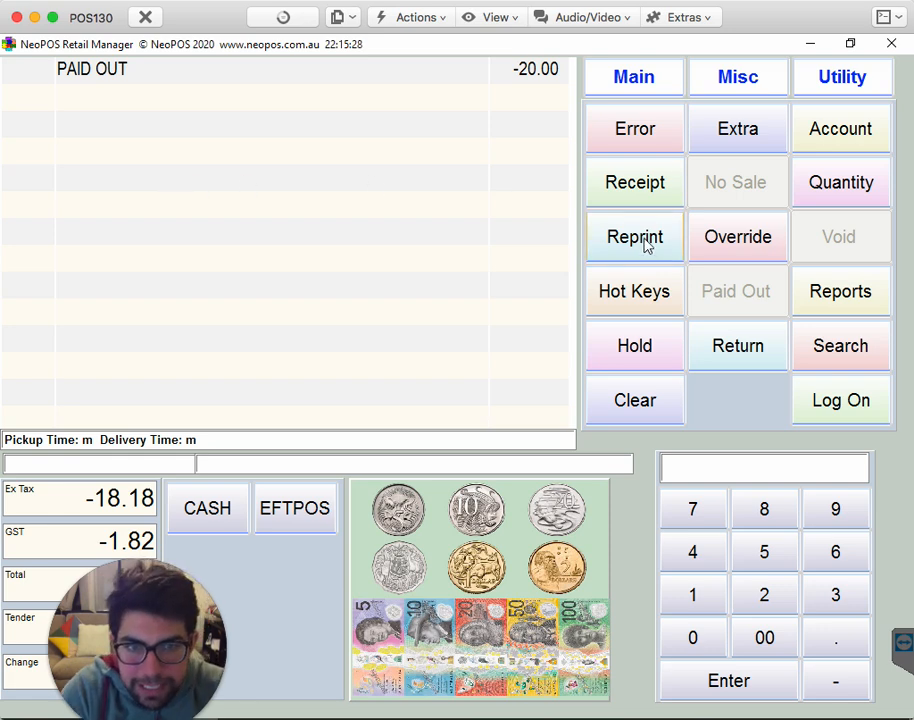
- Try to add Crumbed Prawns to the paid-out transaction from the hot keys, and clear the transaction
click(651, 86)
click(643, 292)
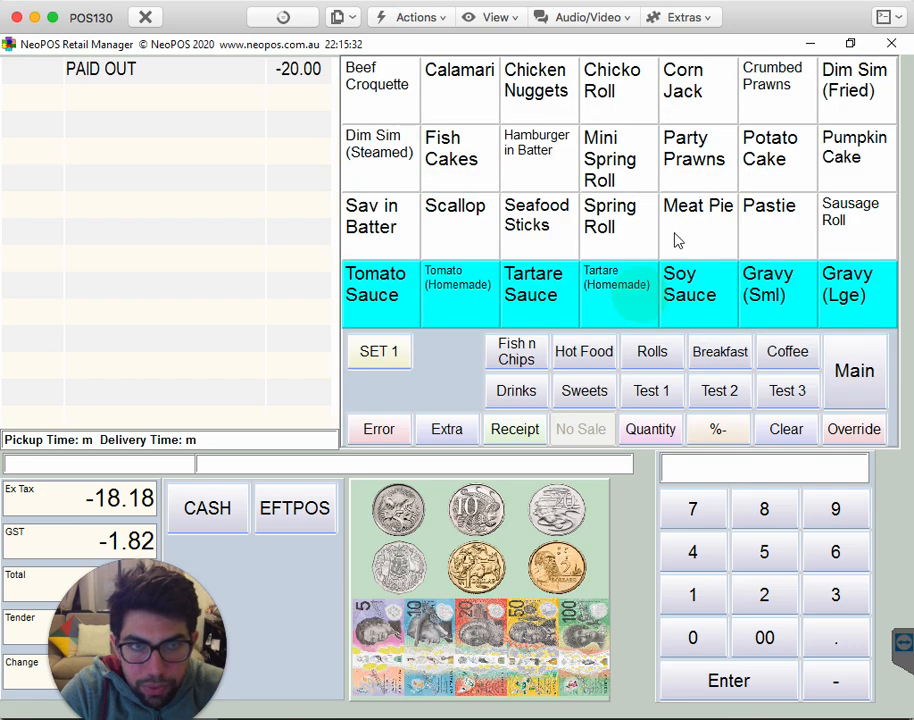
click(766, 106)
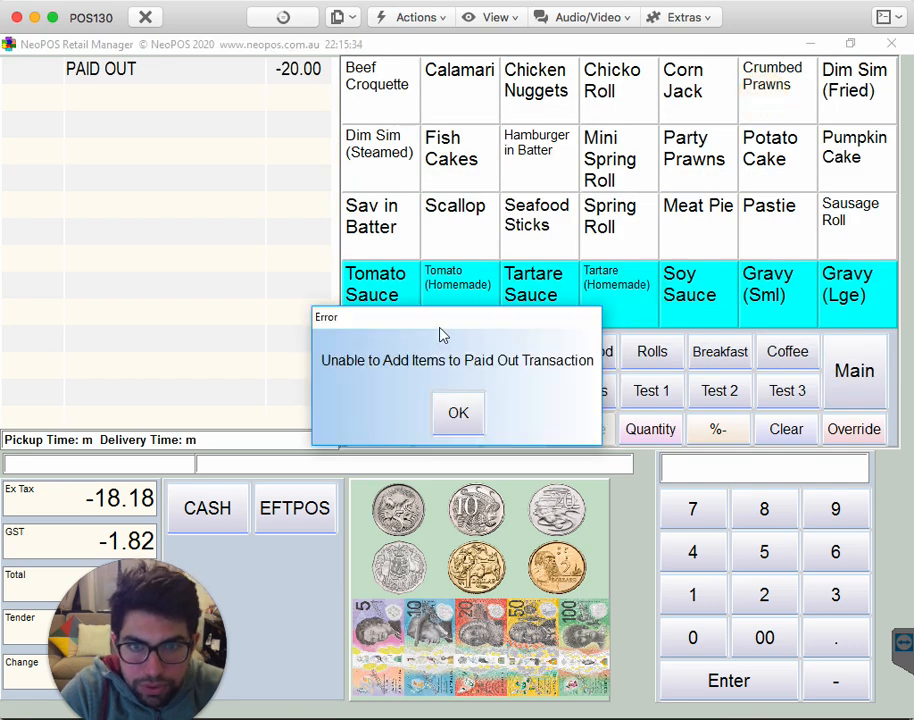
click(459, 414)
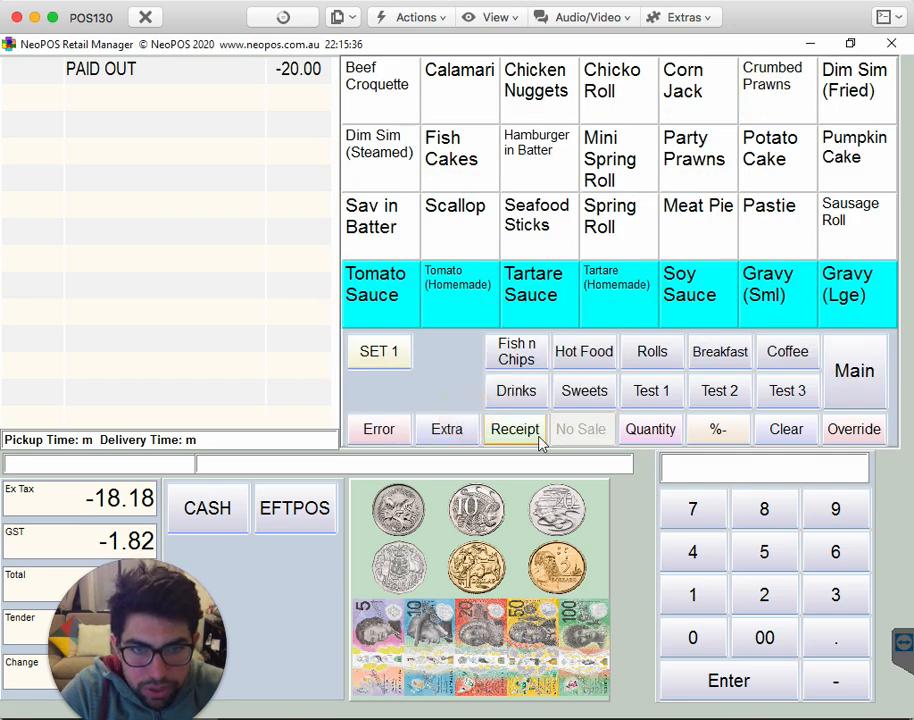
click(786, 429)
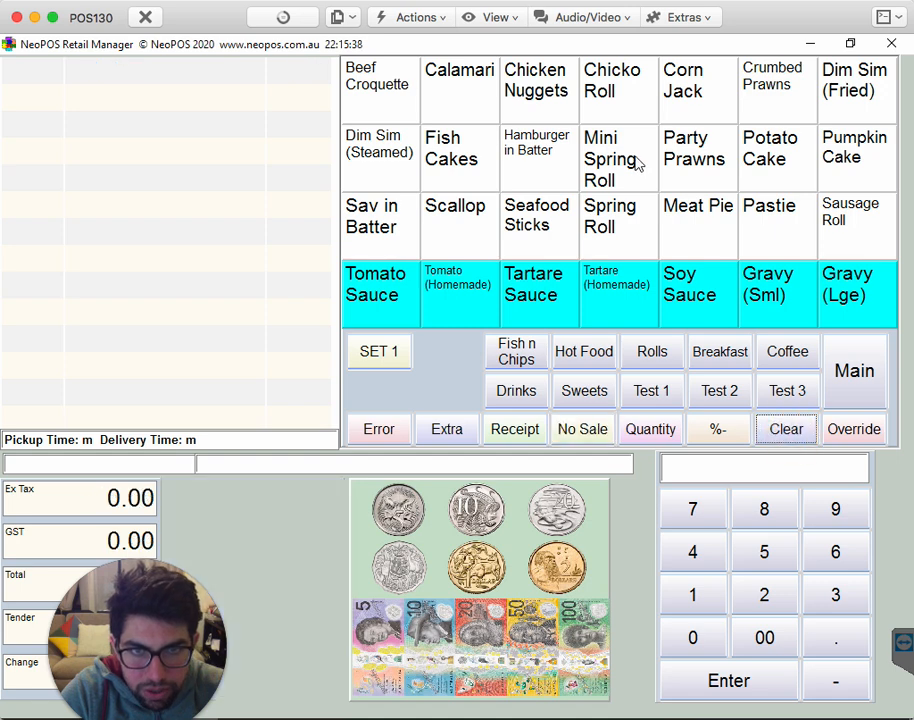
- Add Crumbed Prawns to a new sale, turn the item into a return and try to finalise it as cash
click(758, 98)
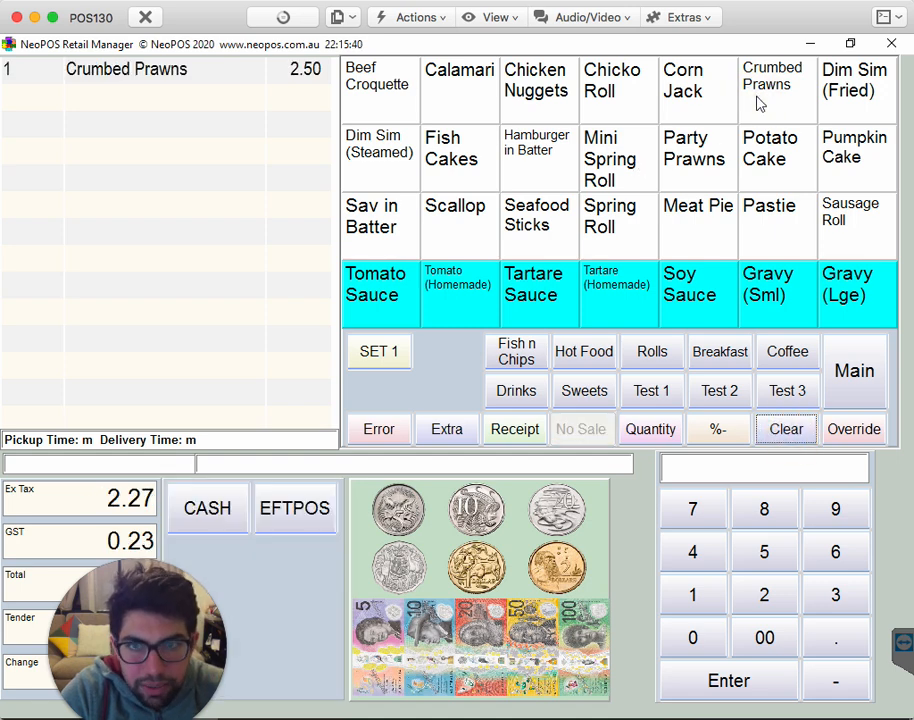
click(887, 368)
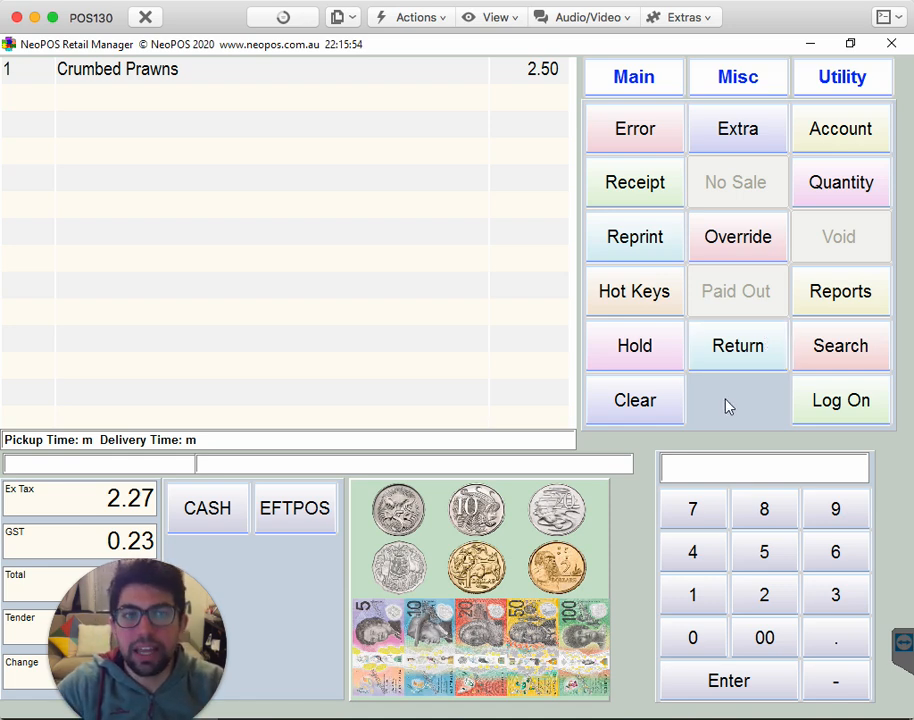
click(741, 353)
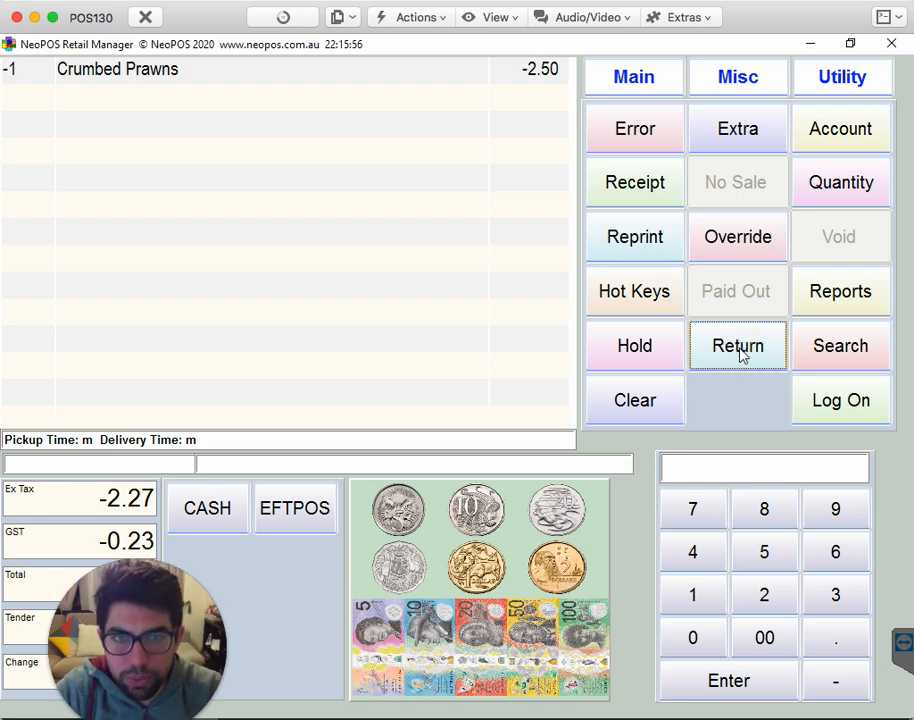
click(228, 517)
click(454, 426)
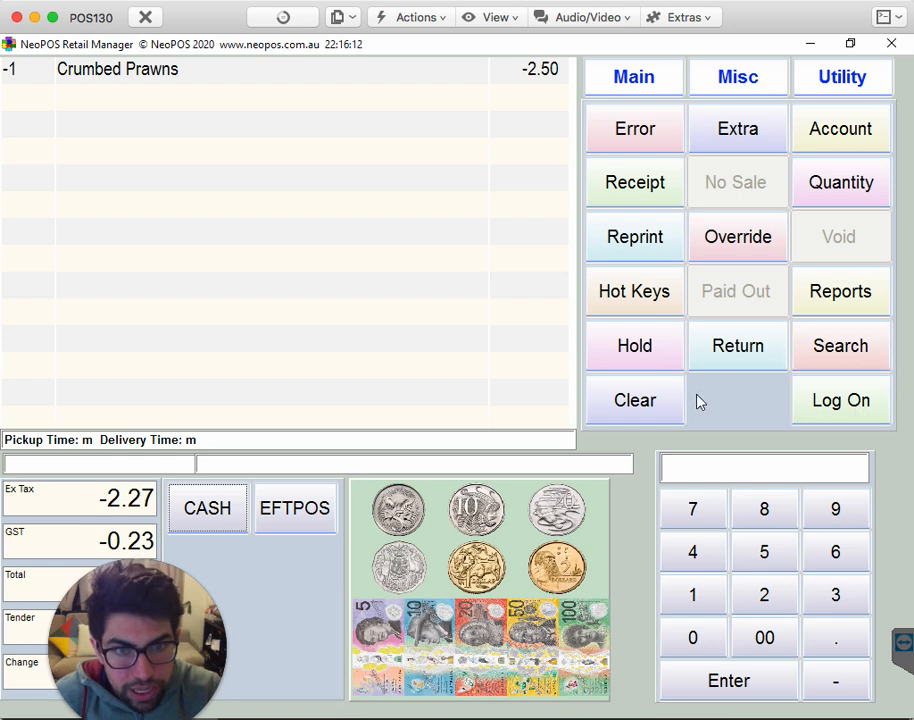
- Try to log on while the Crumbed Prawns return is open, and clear the return
click(840, 402)
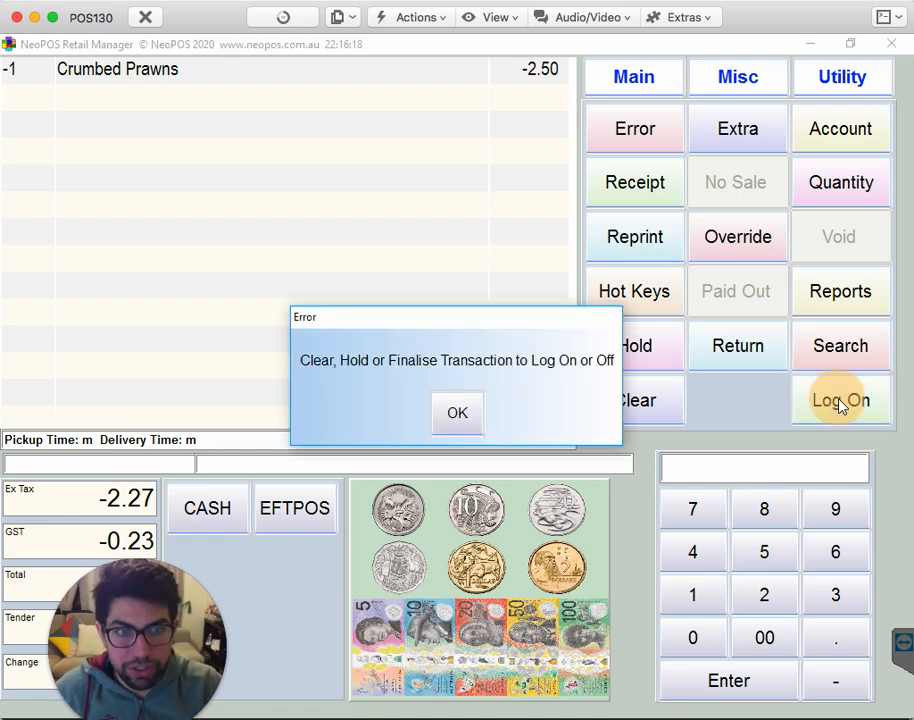
click(458, 414)
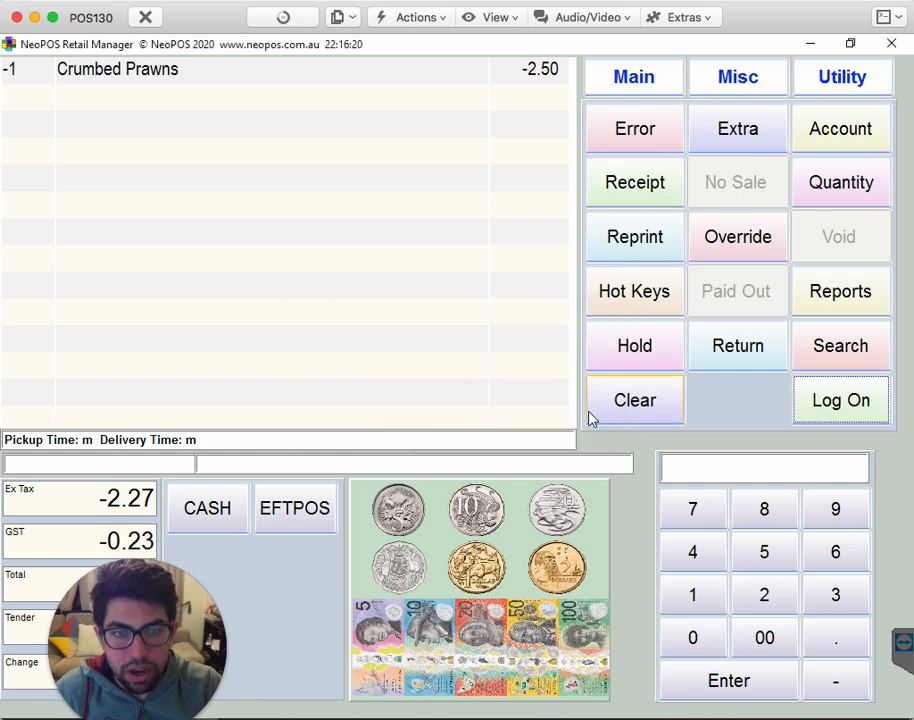
click(591, 418)
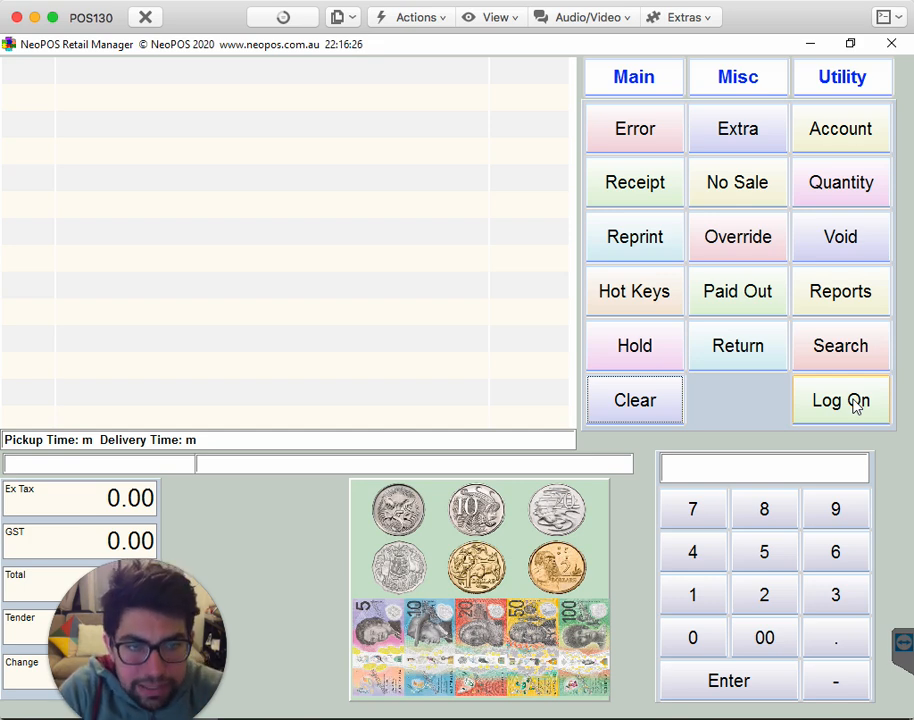
- Add a cash out of 50.00 to a new transaction using the miscellaneous functions
click(726, 87)
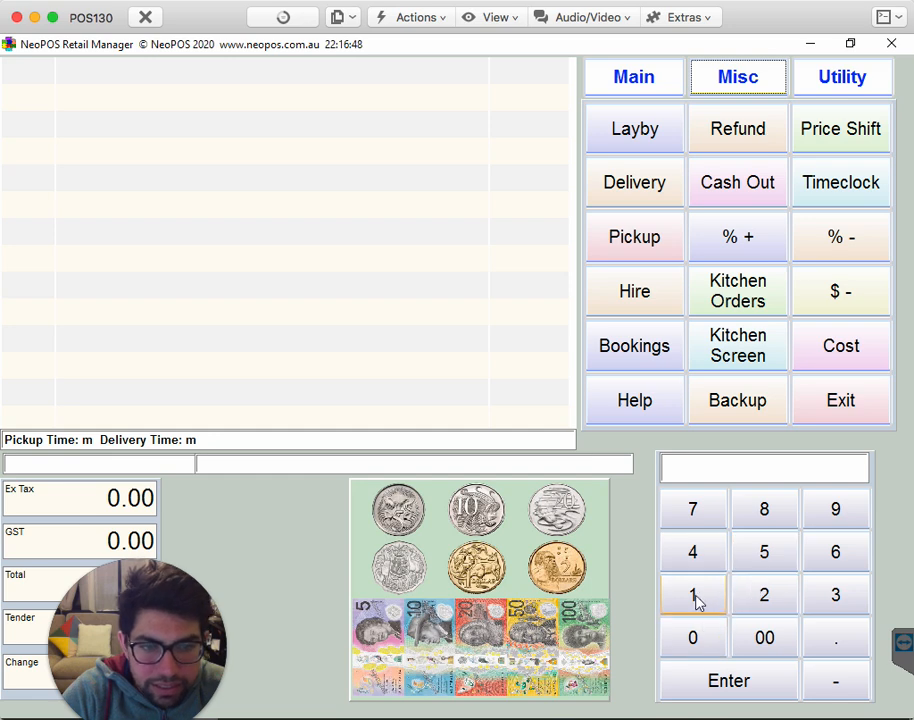
click(750, 548)
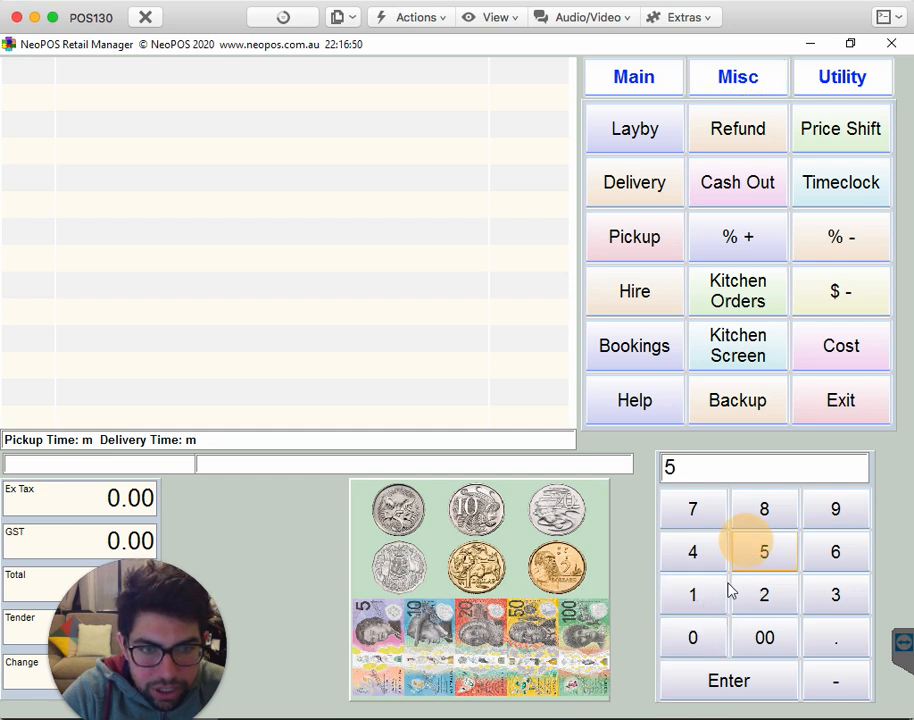
click(702, 637)
click(755, 189)
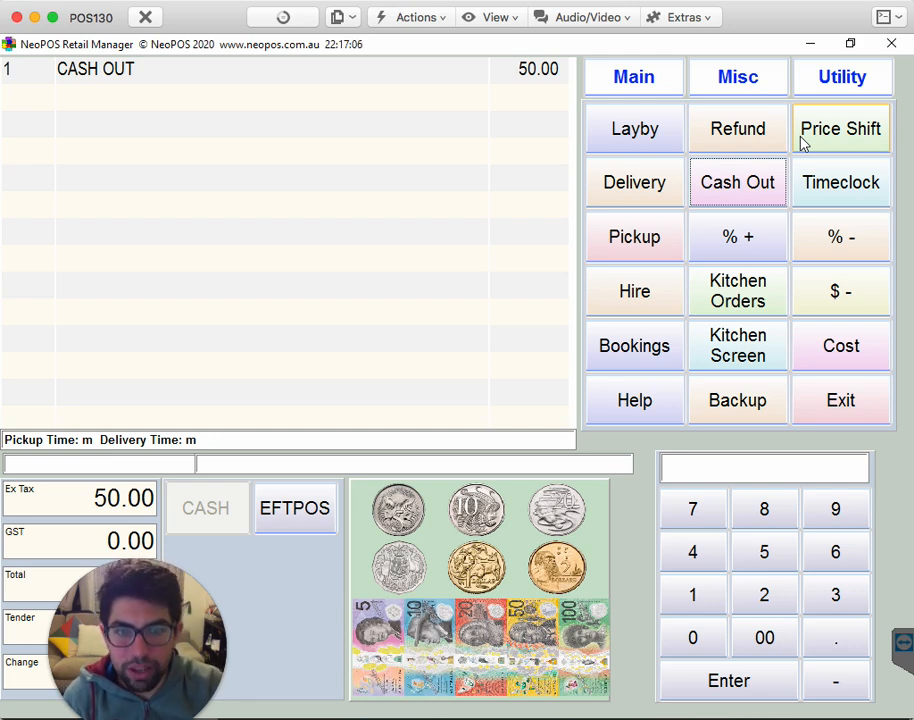
- Show the Windows desktop and open the NeoPOS Help file with Google Chrome
mouse_move(910, 703)
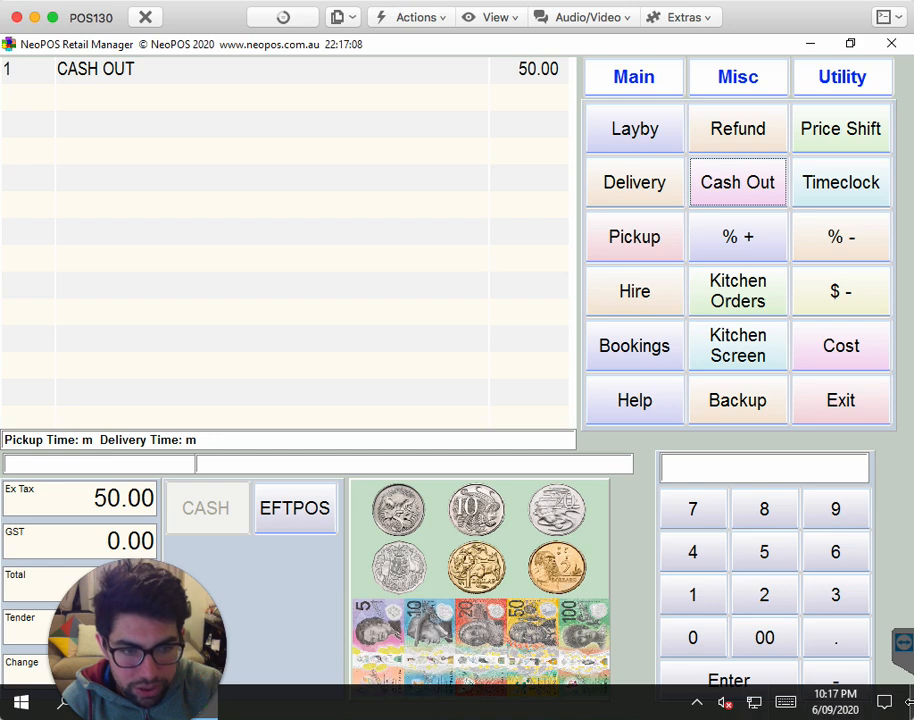
click(909, 701)
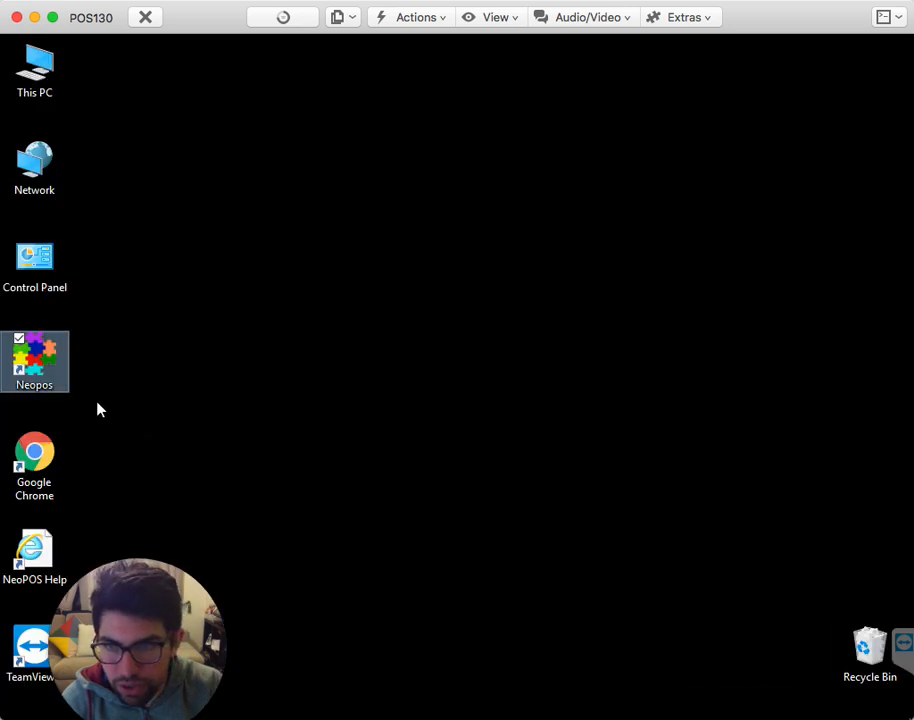
double_click(44, 549)
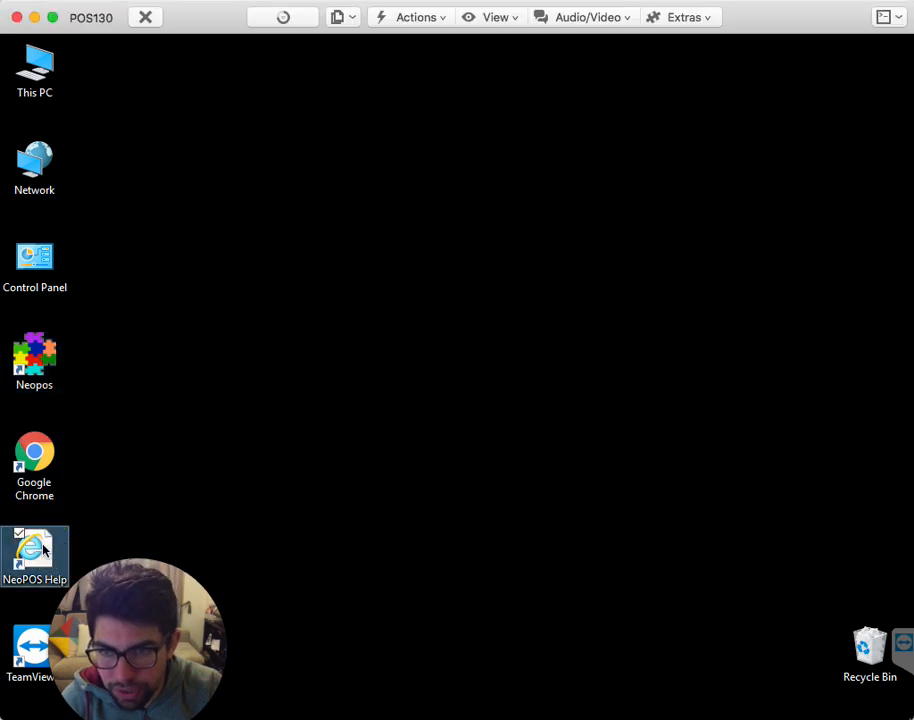
click(420, 390)
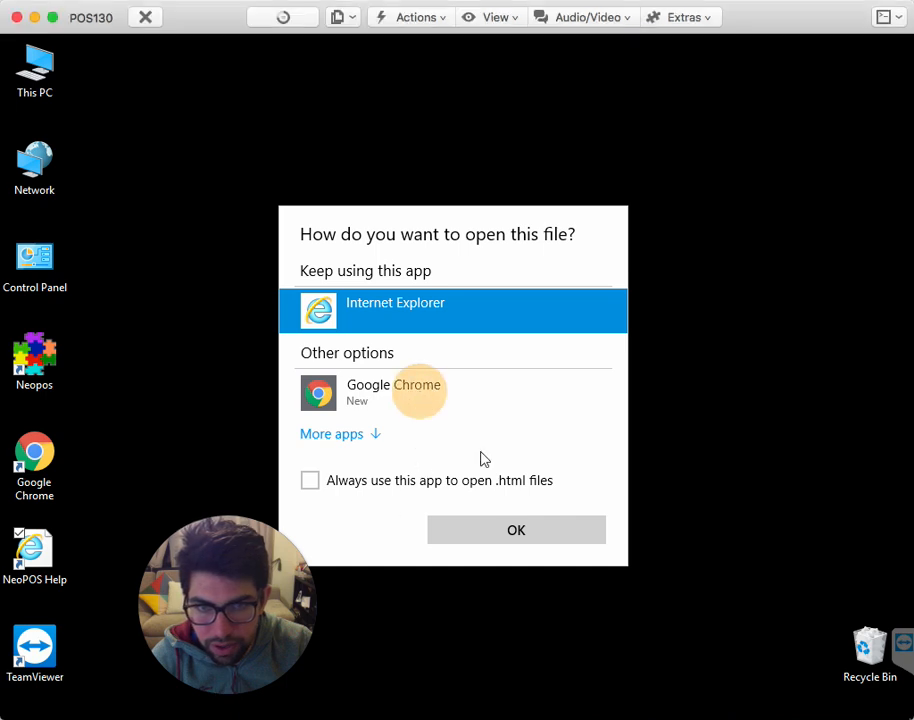
click(400, 386)
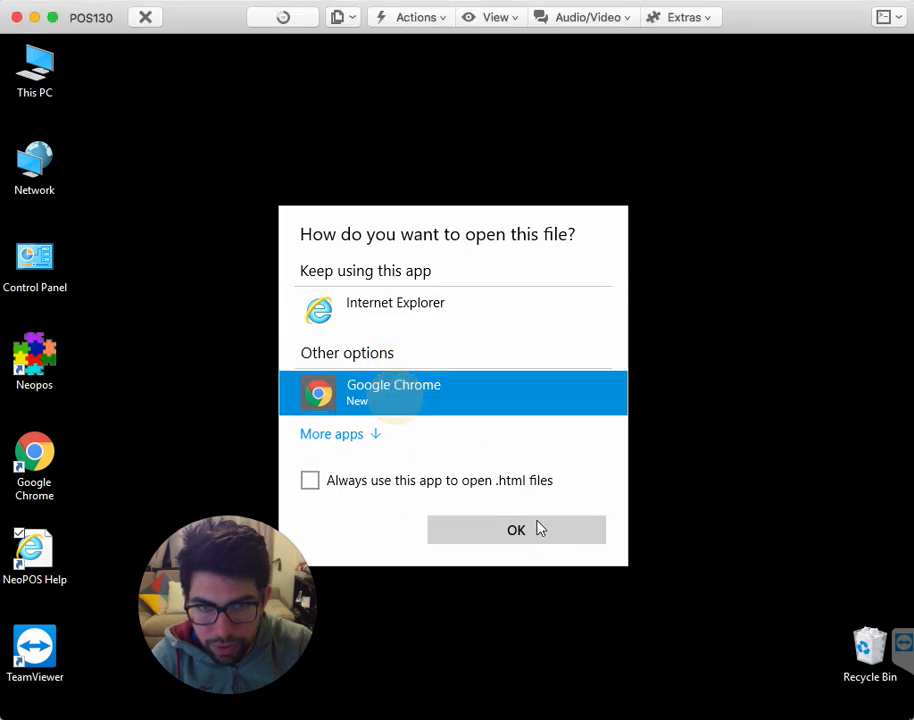
click(537, 530)
drag(220, 581, 108, 601)
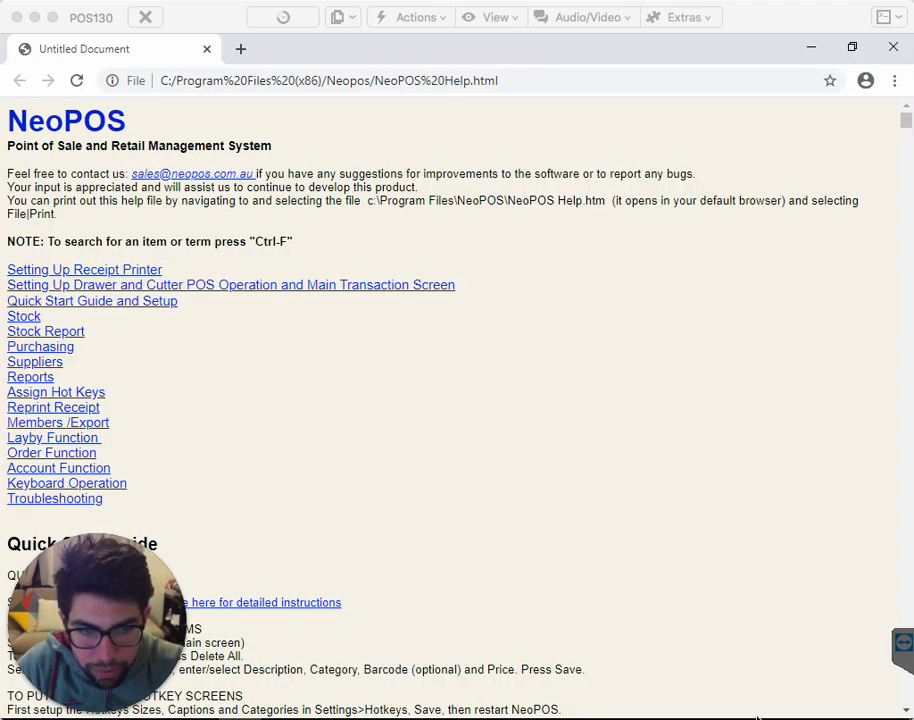
- Switch to NeoPOS and back to the help page in Chrome, and search the page for "hire"
mouse_move(590, 706)
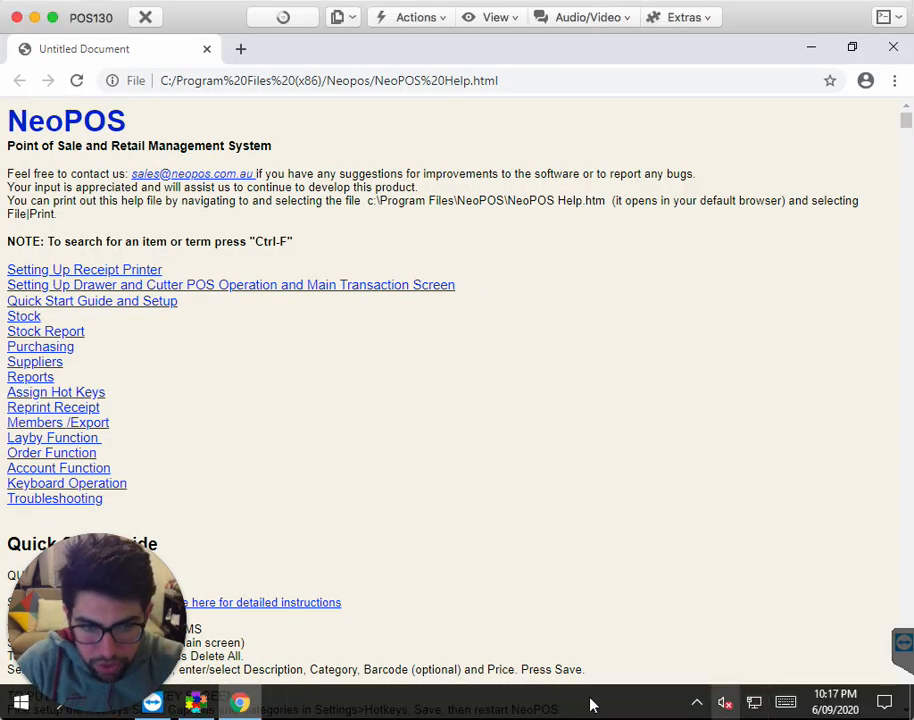
click(196, 702)
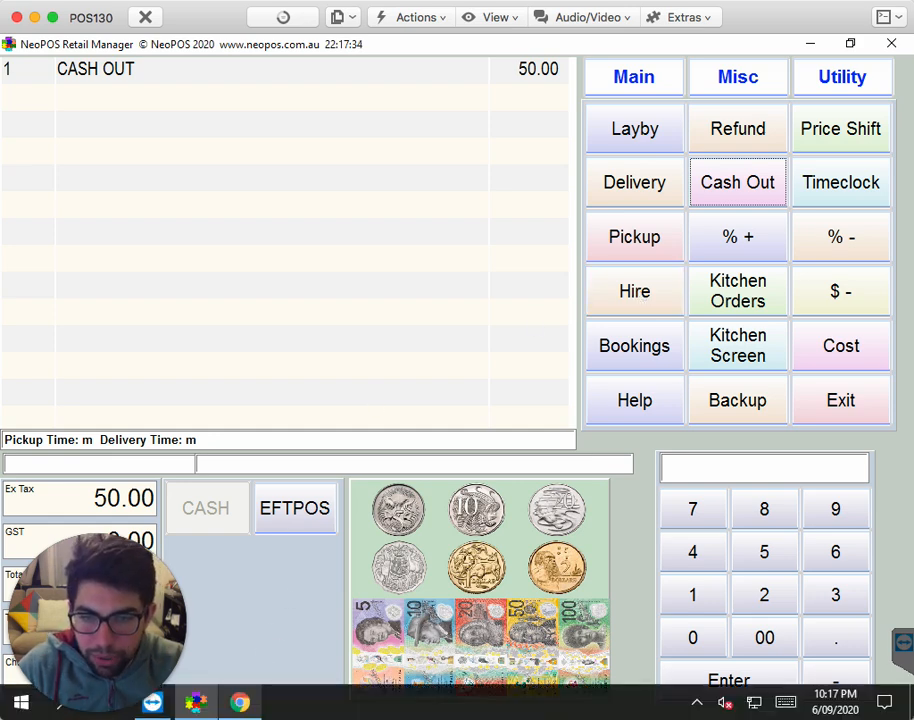
click(241, 702)
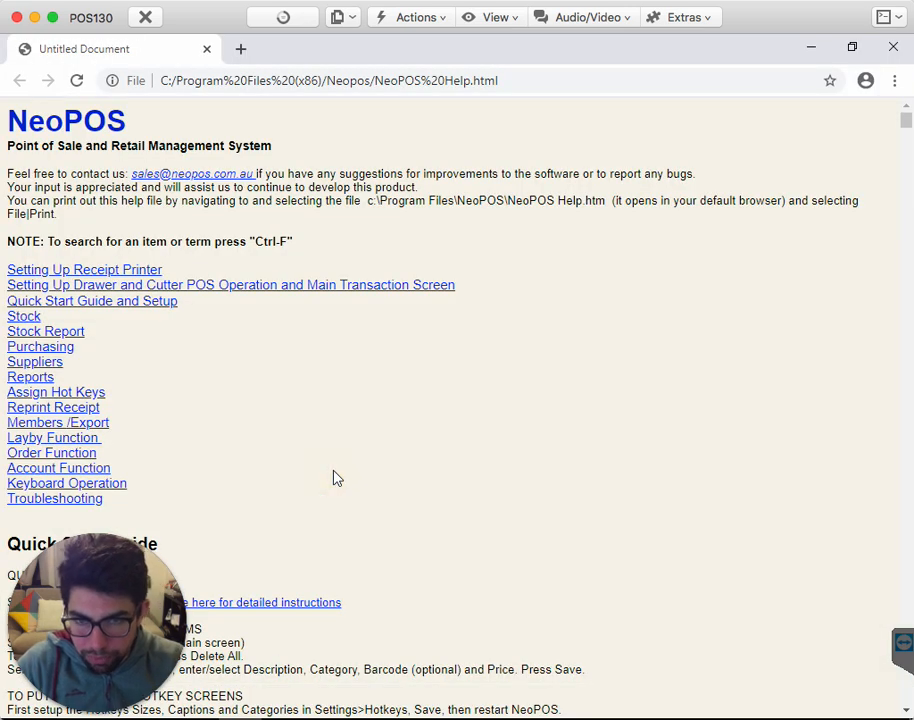
key(ctrl+f)
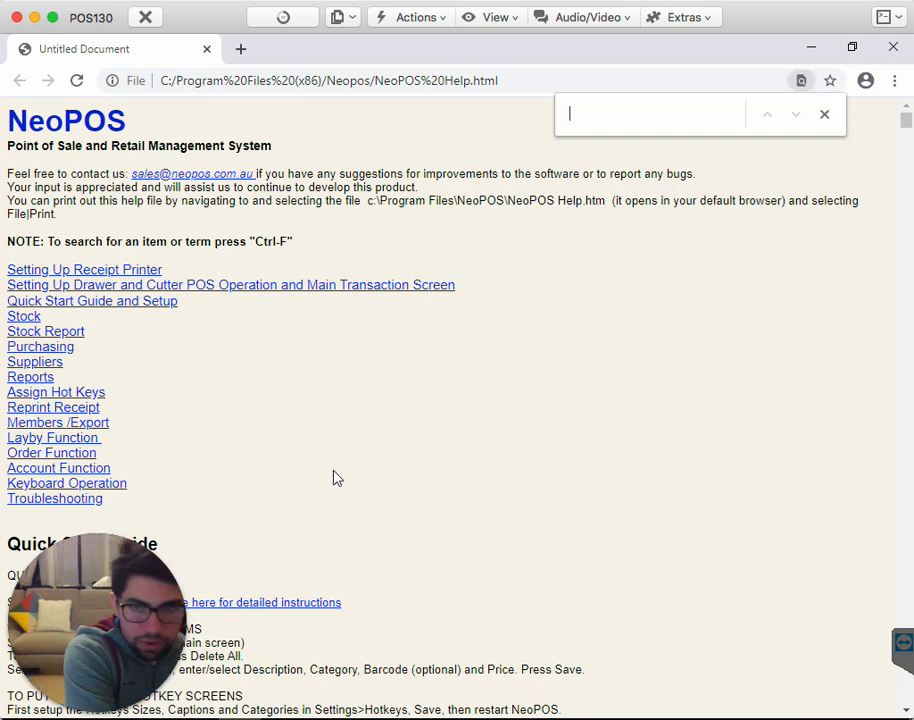
text(hire)
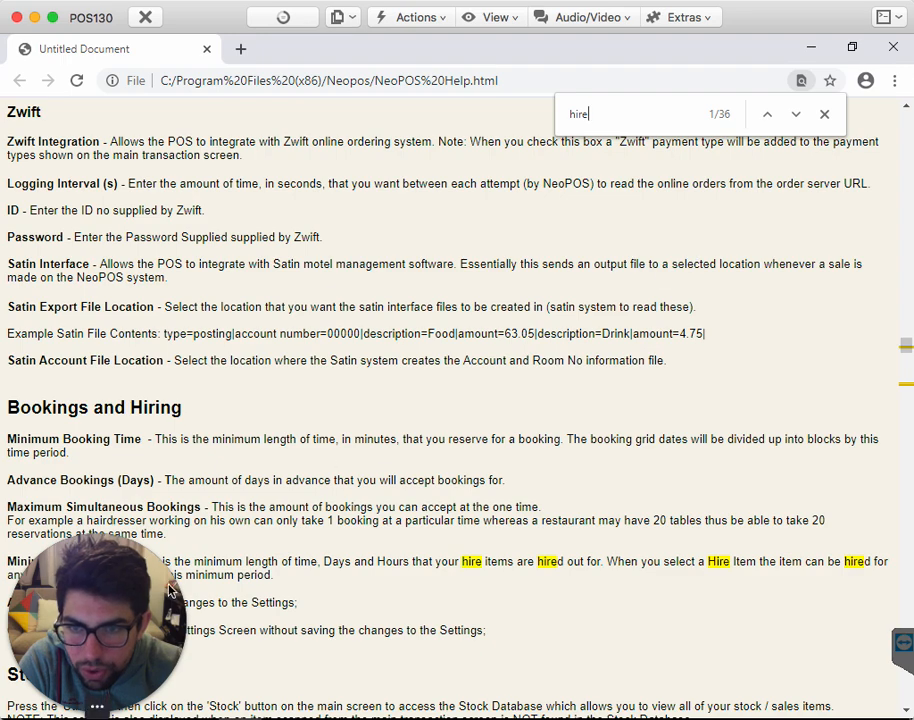
scroll(557, 400, down, 2)
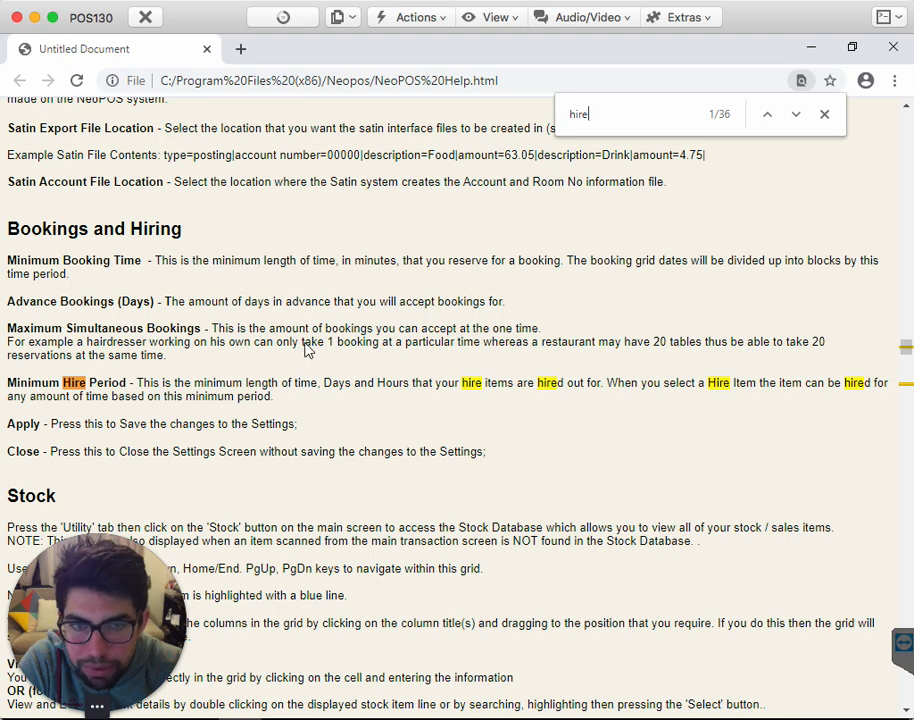
- Go through the "hire" matches to the Hire Item section of the help page, and switch back to NeoPOS
click(797, 115)
click(797, 115)
click(797, 115)
click(797, 115)
click(797, 115)
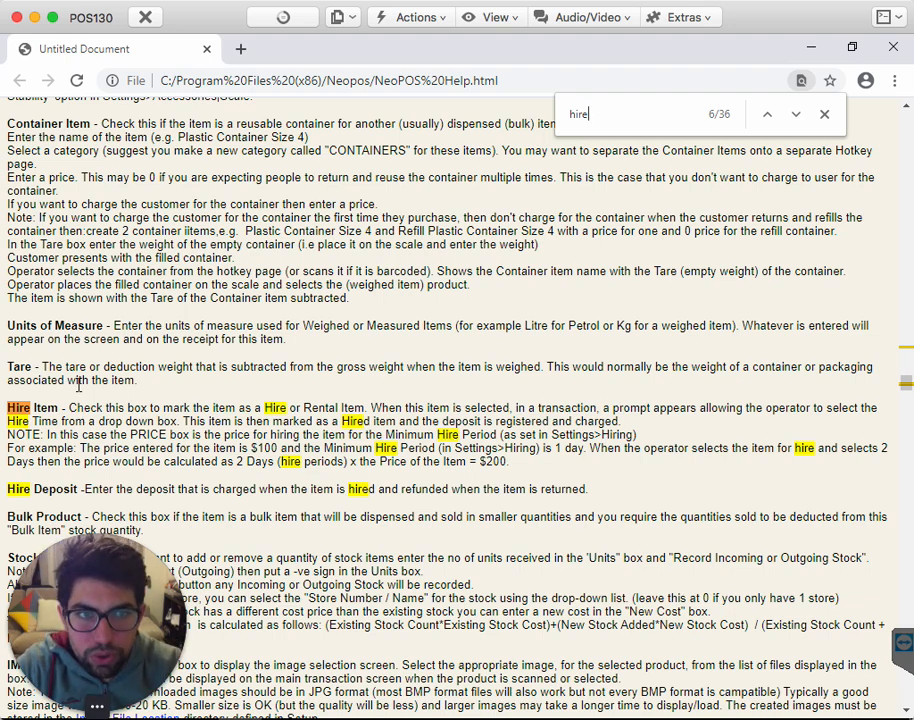
click(796, 114)
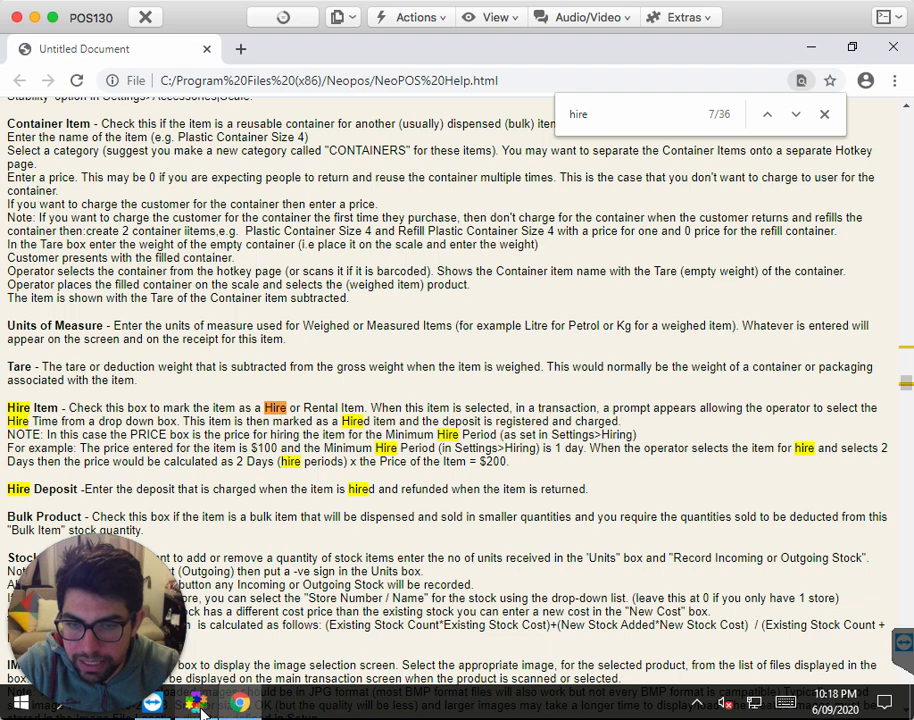
click(196, 703)
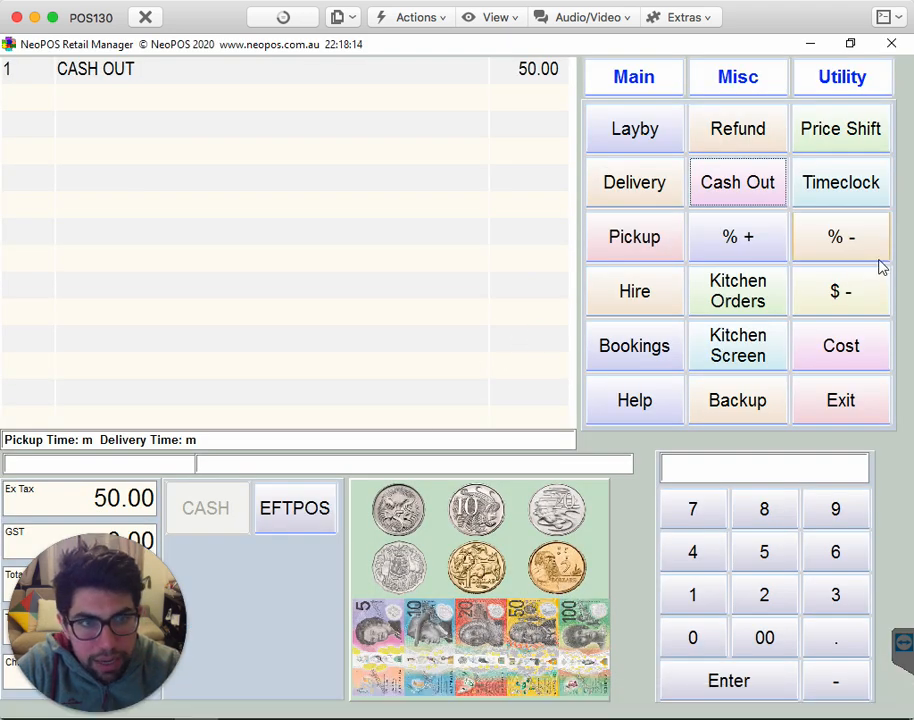